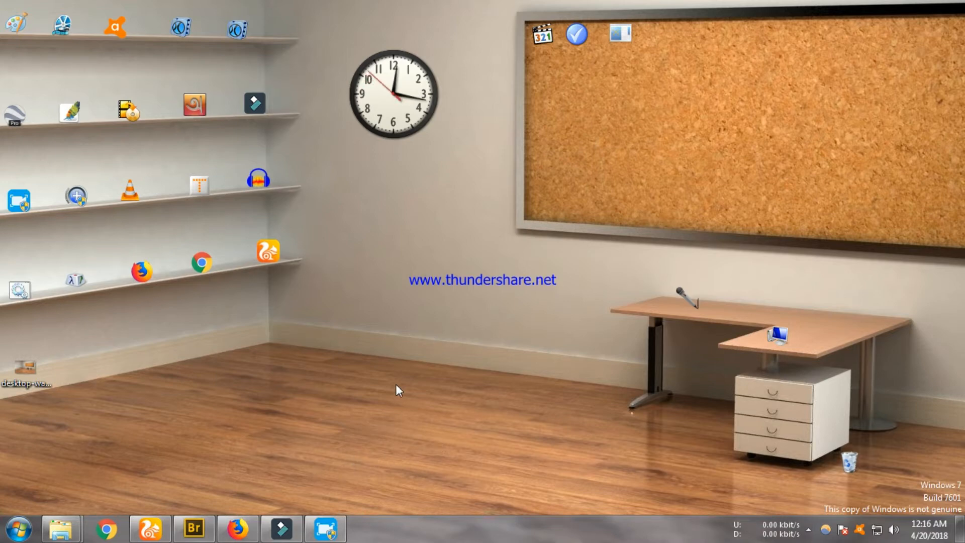
Switch to Filmora and delete the existing clips from the timeline
{"action": "left_click", "coordinate": [283, 528]}
{"action": "mouse_move", "coordinate": [511, 5]}
{"action": "left_mouse_down"}
{"action": "mouse_move", "coordinate": [502, 17]}
{"action": "mouse_move", "coordinate": [506, 118]}
{"action": "mouse_move", "coordinate": [520, 5]}
{"action": "mouse_move", "coordinate": [474, 6]}
{"action": "mouse_move", "coordinate": [498, 11]}
{"action": "left_mouse_up"}
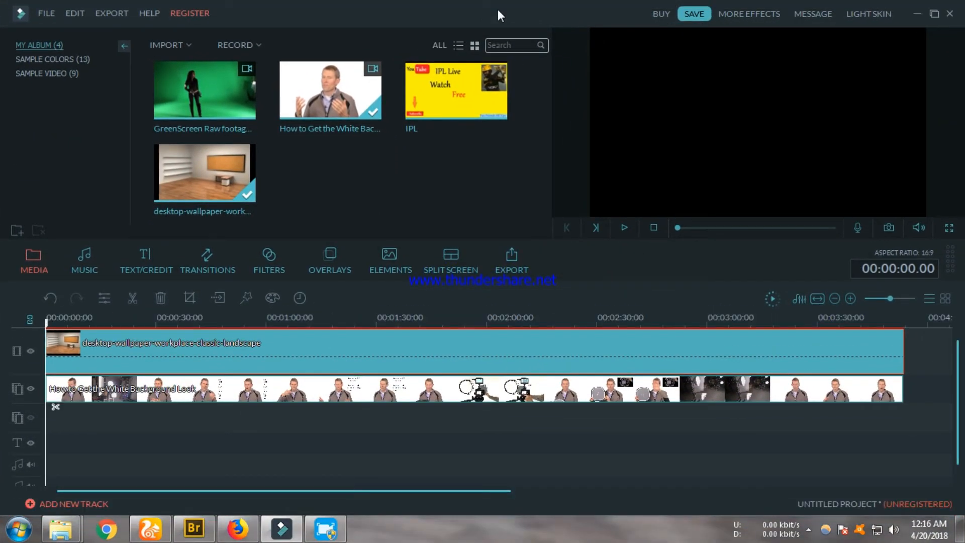
{"action": "right_click", "coordinate": [507, 347]}
{"action": "left_click", "coordinate": [546, 334]}
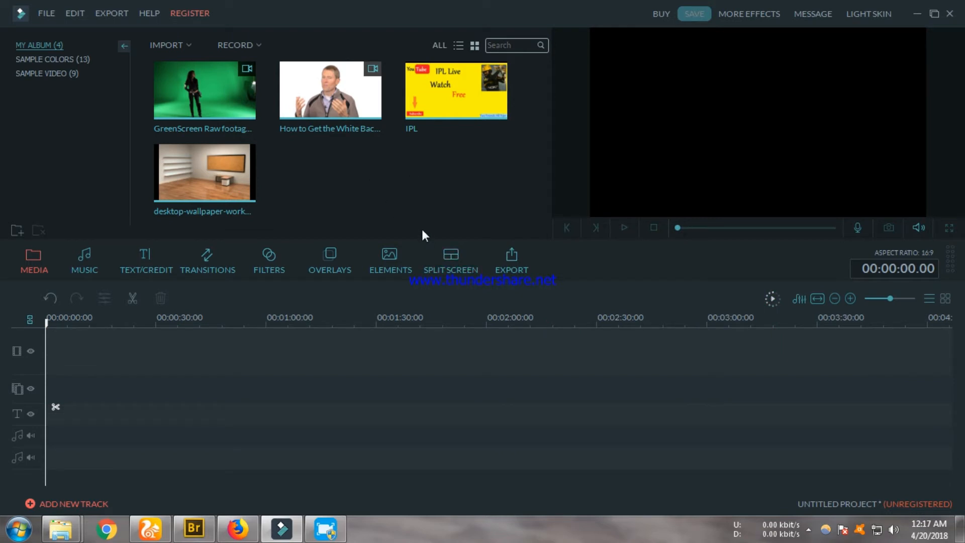
Delete all media files from My Album: the white background video, the green screen footage, the IPL image and the desktop wallpaper
{"action": "right_click", "coordinate": [361, 108]}
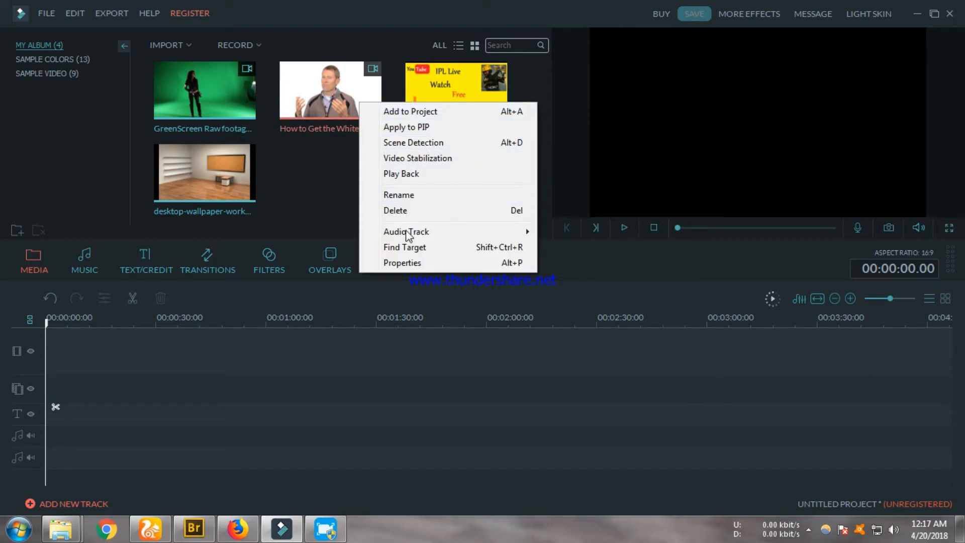
{"action": "left_click", "coordinate": [404, 209]}
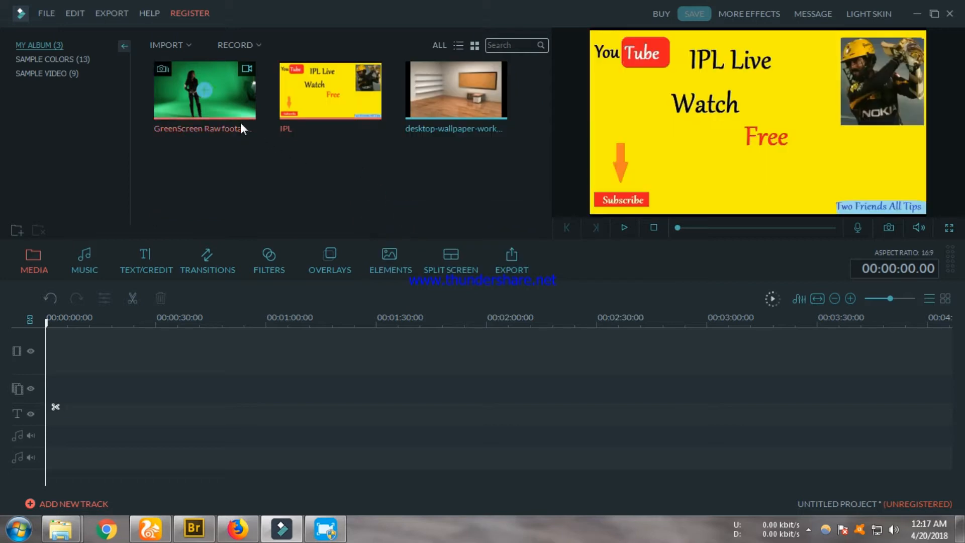
{"action": "right_click", "coordinate": [233, 107]}
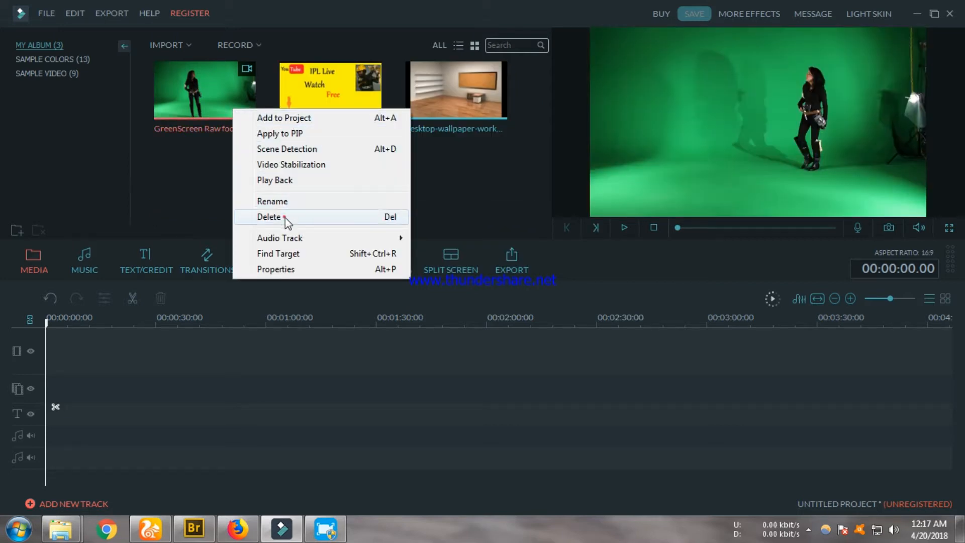
{"action": "left_click", "coordinate": [285, 217]}
{"action": "right_click", "coordinate": [243, 88]}
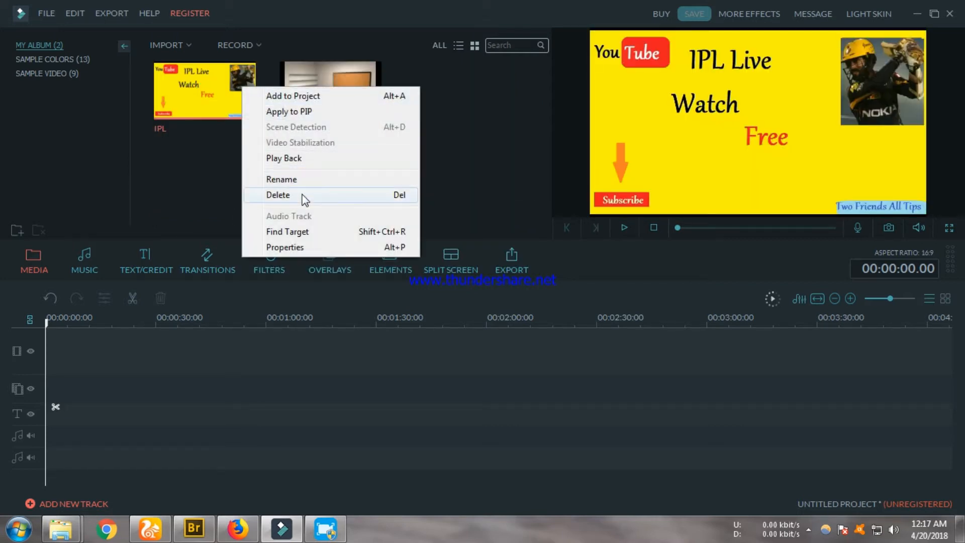
{"action": "left_click", "coordinate": [302, 196]}
{"action": "right_click", "coordinate": [233, 88]}
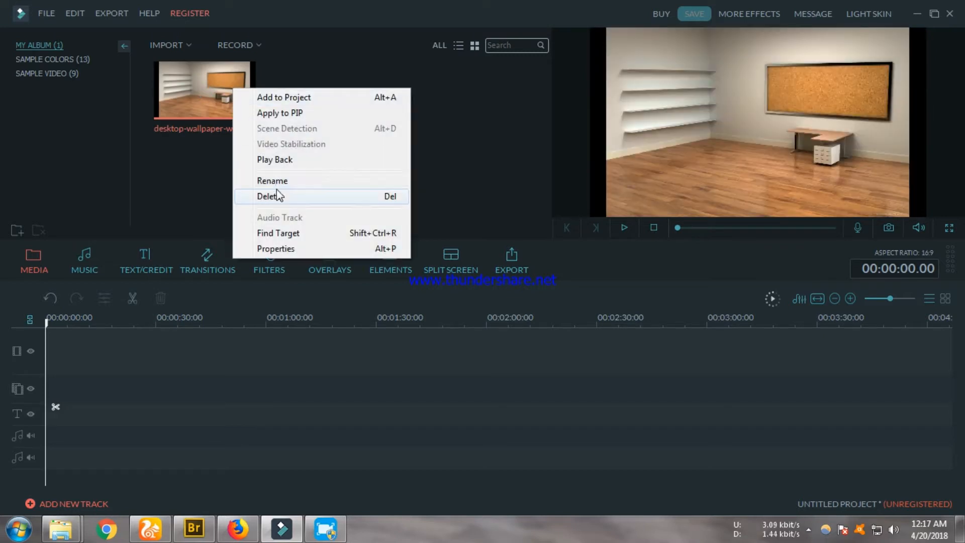
{"action": "left_click", "coordinate": [275, 196]}
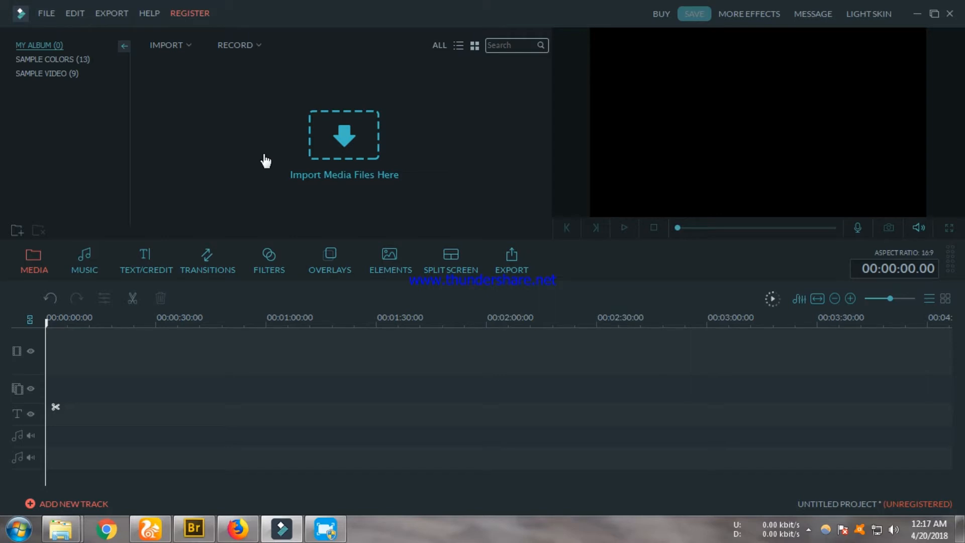
Import the video "How to Get the White Background Look" from the C:\Users\HOME\Downloads folder into the media library
{"action": "left_click", "coordinate": [179, 45]}
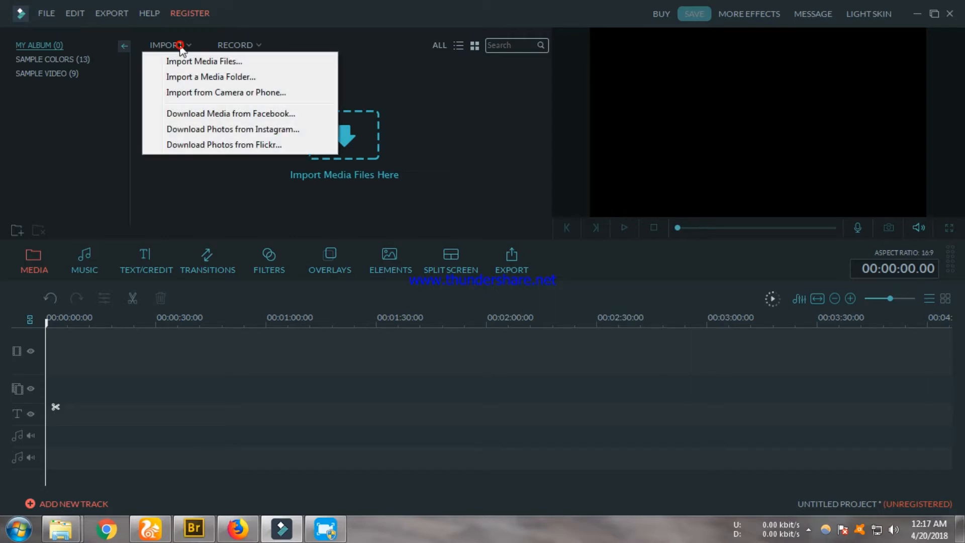
{"action": "left_click", "coordinate": [209, 63]}
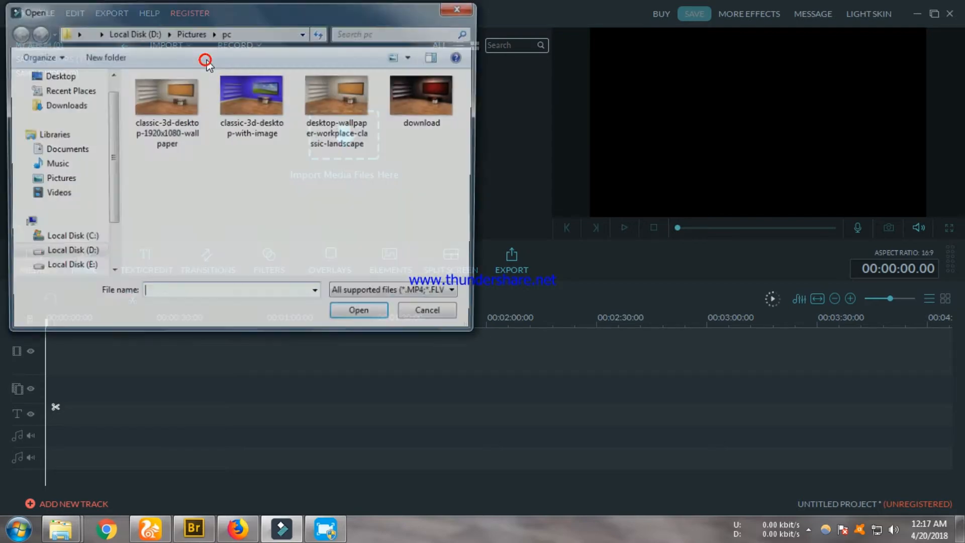
{"action": "left_click", "coordinate": [50, 195]}
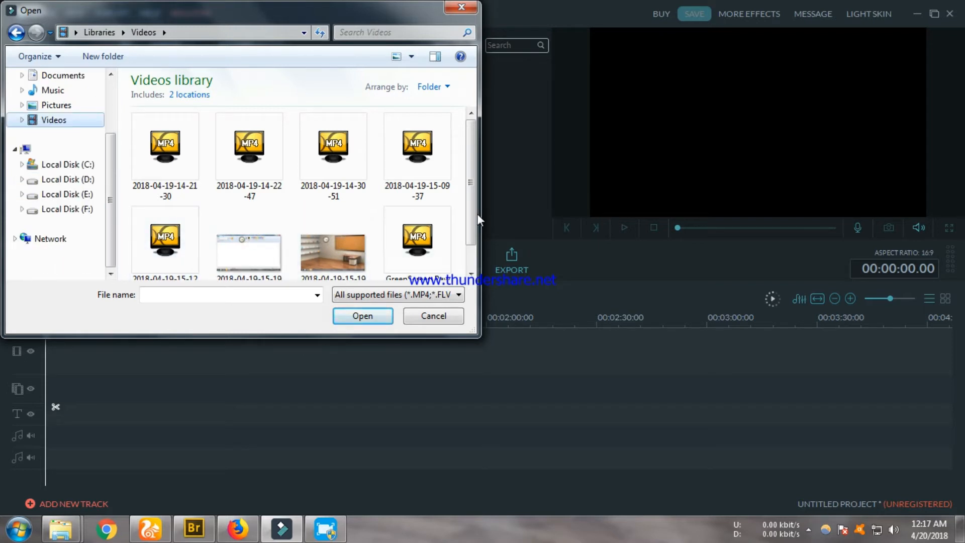
{"action": "left_click_drag", "start_coordinate": [475, 198], "coordinate": [475, 142]}
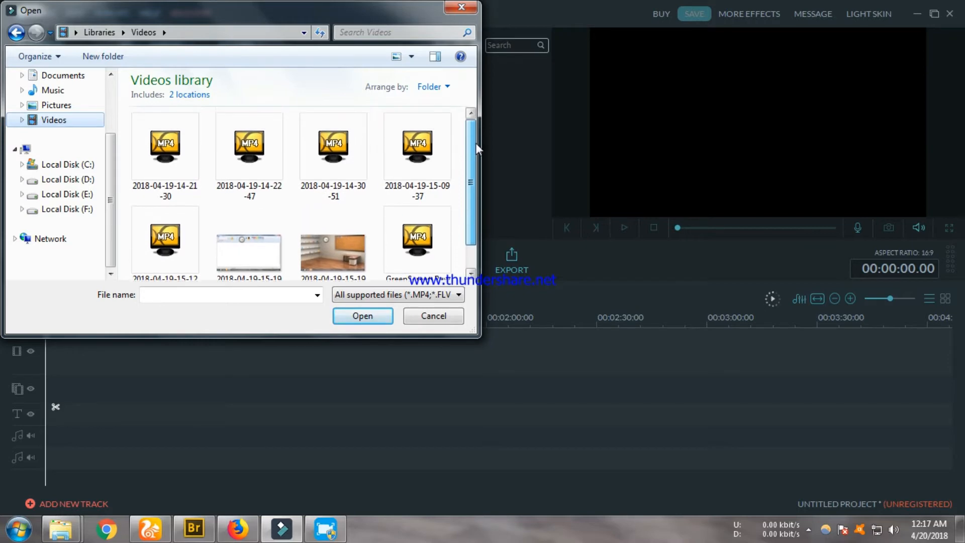
{"action": "left_click", "coordinate": [68, 165]}
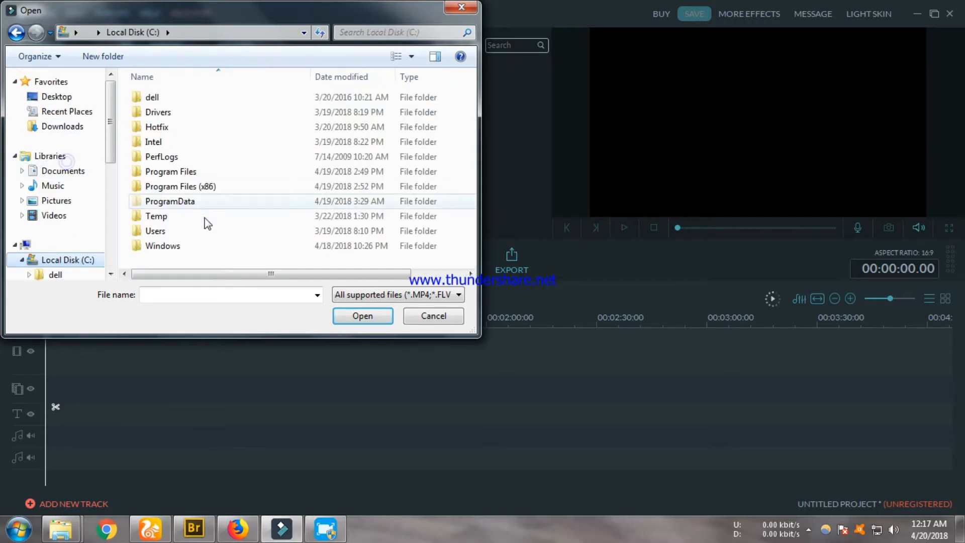
{"action": "double_click", "coordinate": [193, 237]}
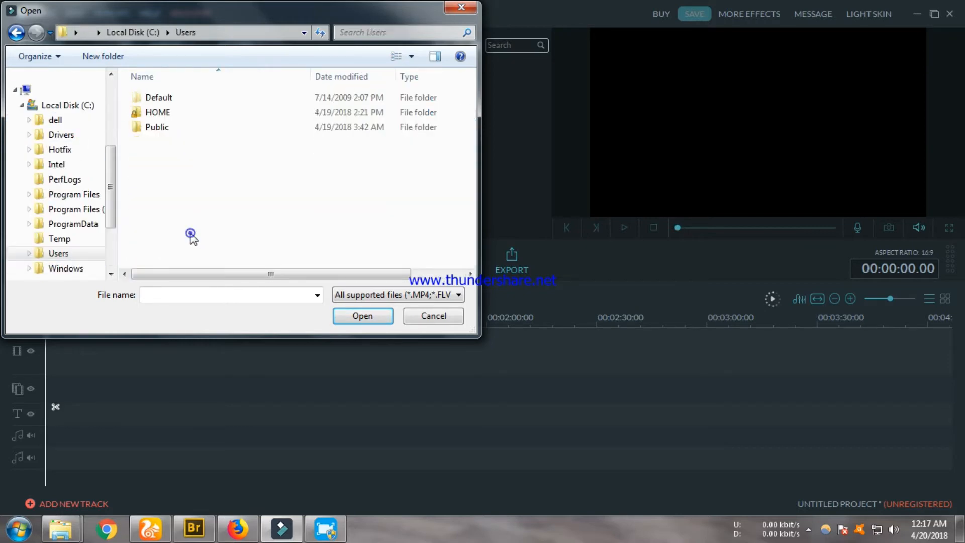
{"action": "double_click", "coordinate": [168, 113]}
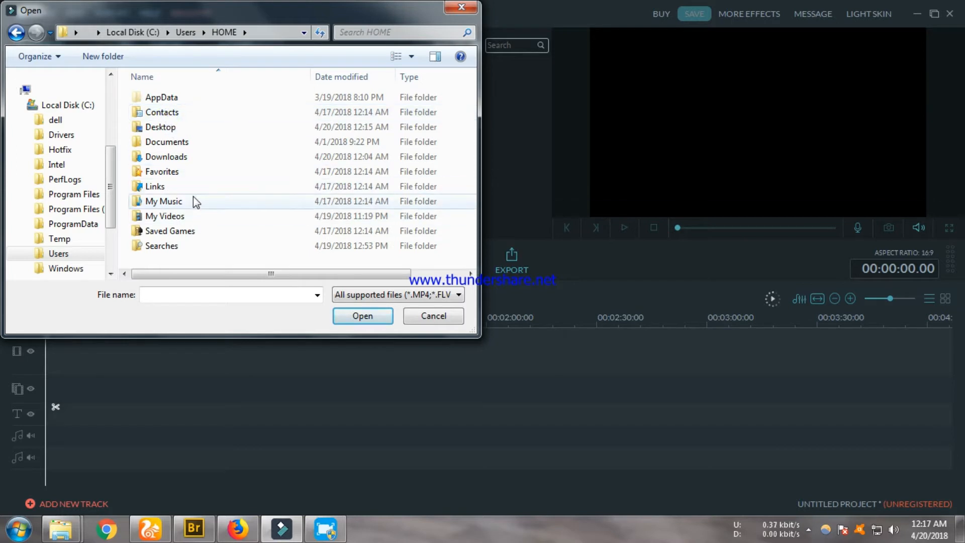
{"action": "double_click", "coordinate": [191, 162]}
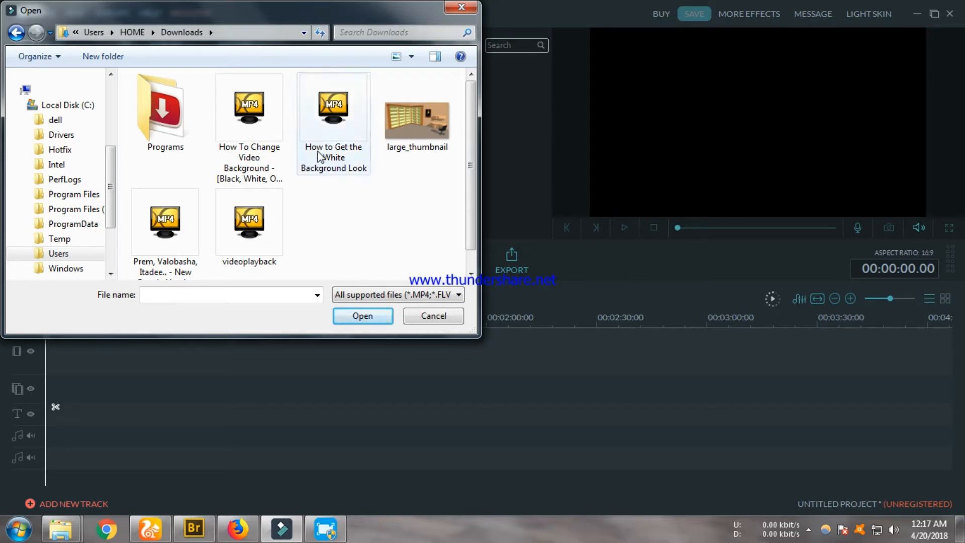
{"action": "left_click", "coordinate": [317, 154]}
{"action": "left_click", "coordinate": [362, 315]}
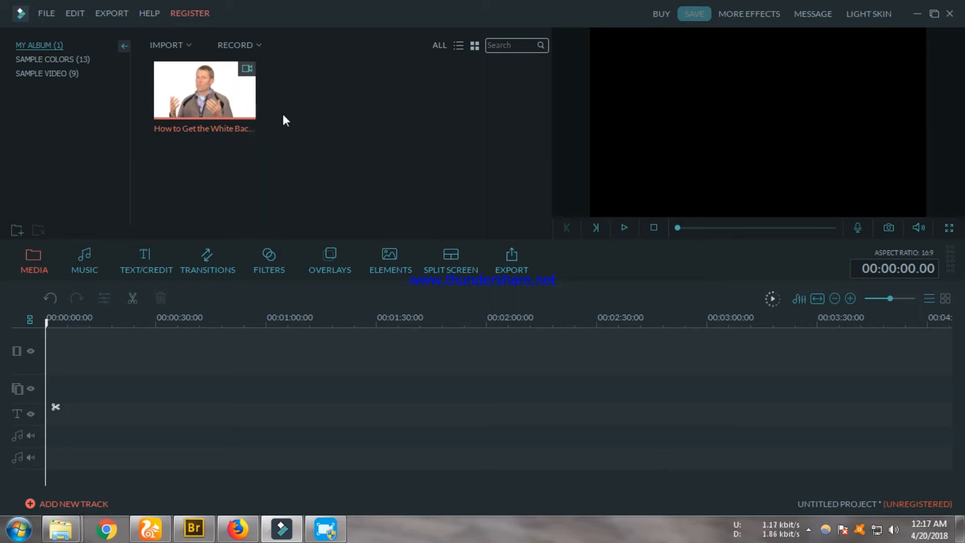
Import the image large_thumbnail from the Downloads folder into the media library
{"action": "left_click", "coordinate": [188, 52]}
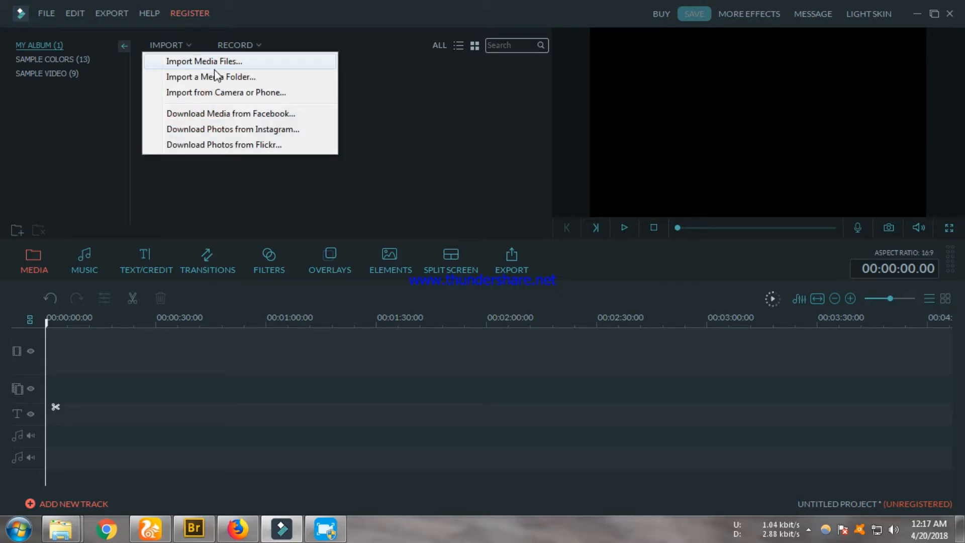
{"action": "left_click", "coordinate": [232, 62]}
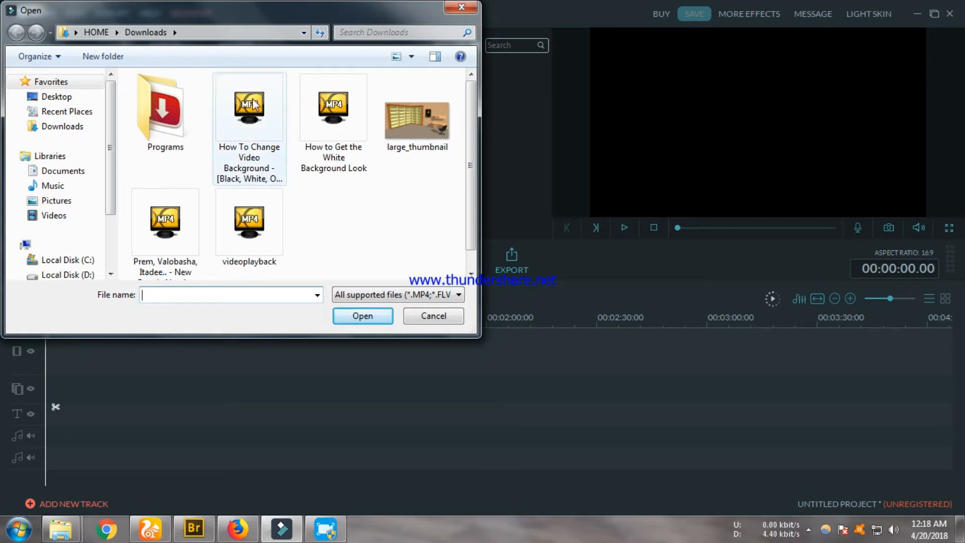
{"action": "left_click", "coordinate": [436, 125]}
{"action": "left_click", "coordinate": [361, 316]}
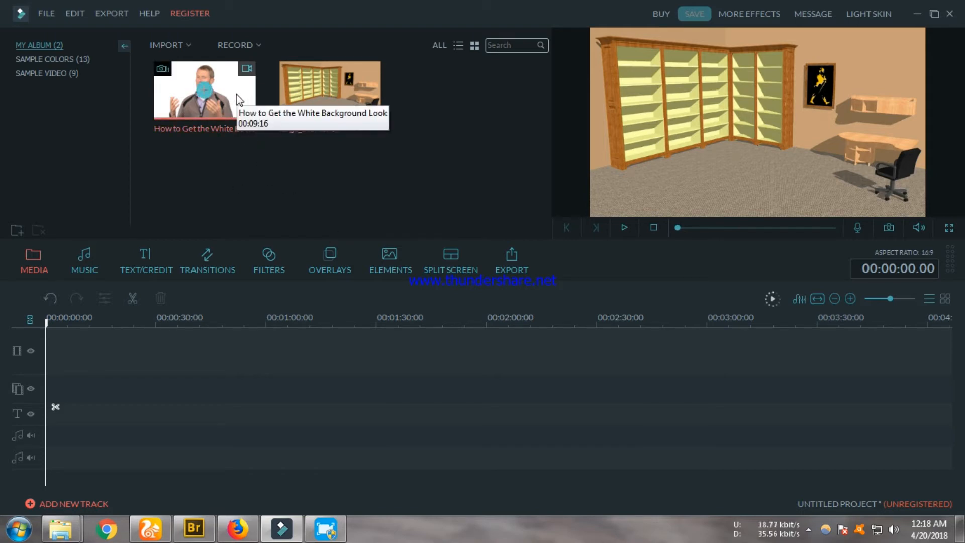
Place the "How to Get the White Background Look" video on the overlay (PIP) track at the start of the timeline
{"action": "left_click_drag", "start_coordinate": [228, 118], "coordinate": [49, 382]}
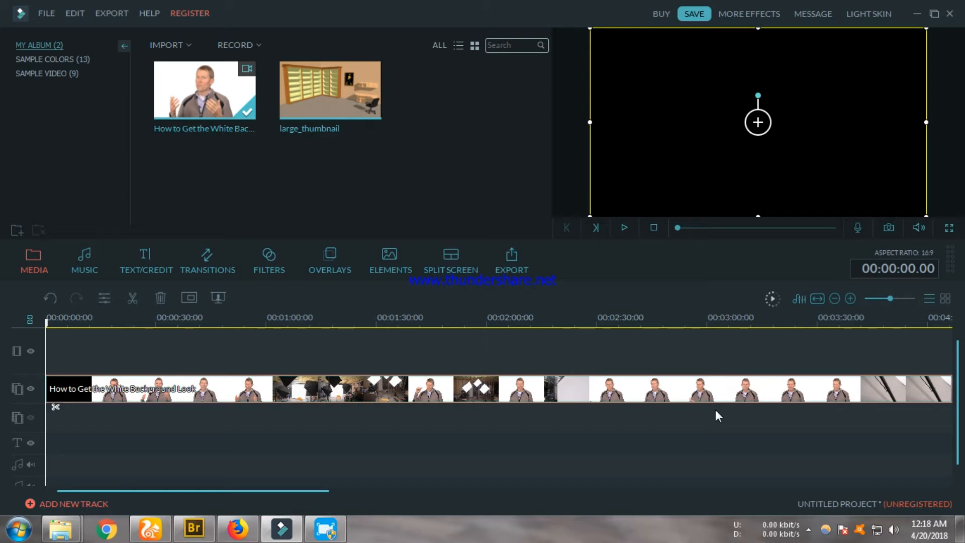
{"action": "left_click", "coordinate": [875, 298]}
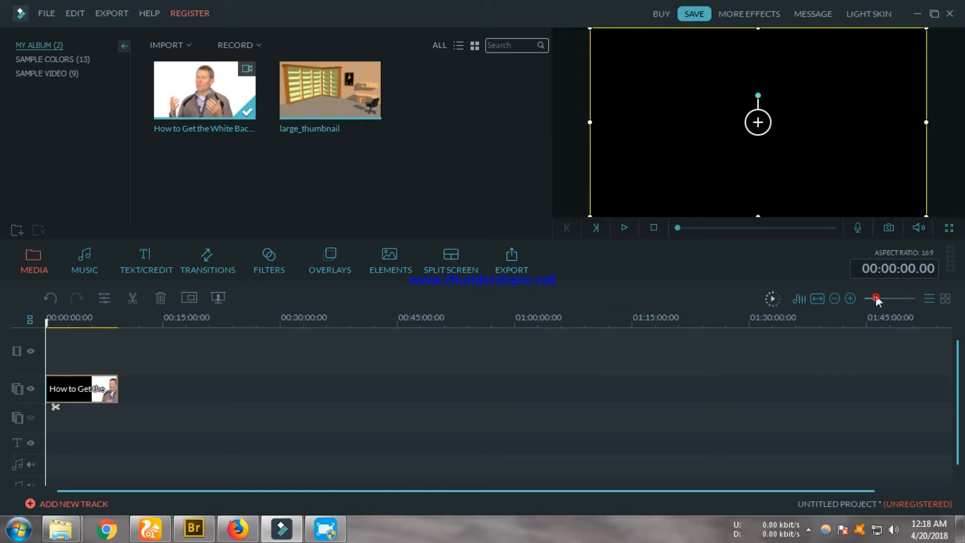
{"action": "left_click", "coordinate": [883, 298]}
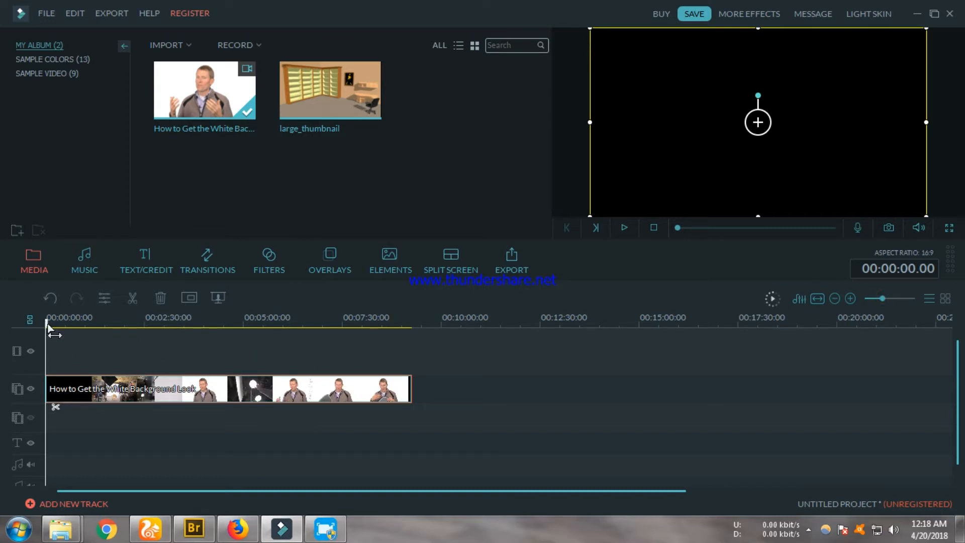
Cut away the part of the overlay video before 00:05:45.00 and move the remaining clip to the timeline start
{"action": "left_click_drag", "start_coordinate": [47, 325], "coordinate": [273, 327]}
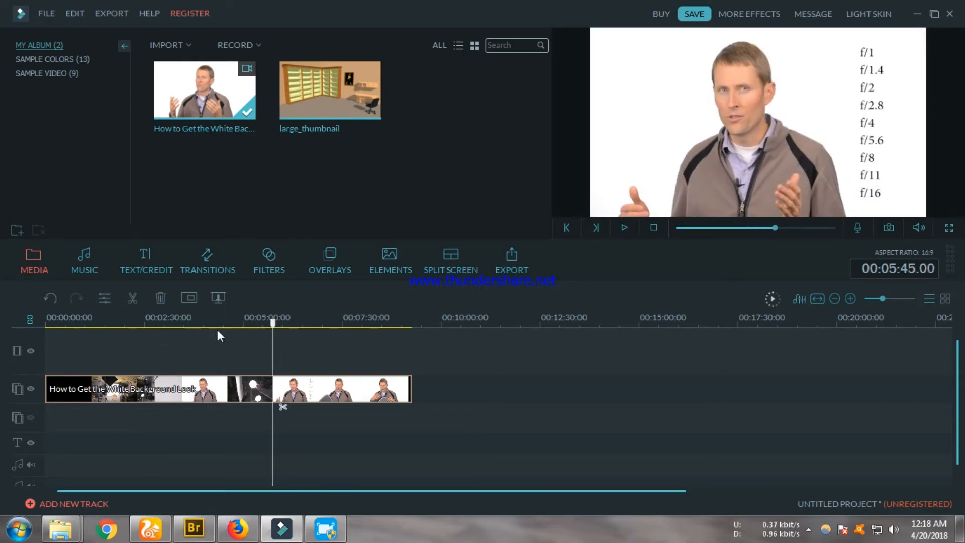
{"action": "left_click", "coordinate": [136, 296]}
{"action": "right_click", "coordinate": [128, 391]}
{"action": "left_click", "coordinate": [160, 383]}
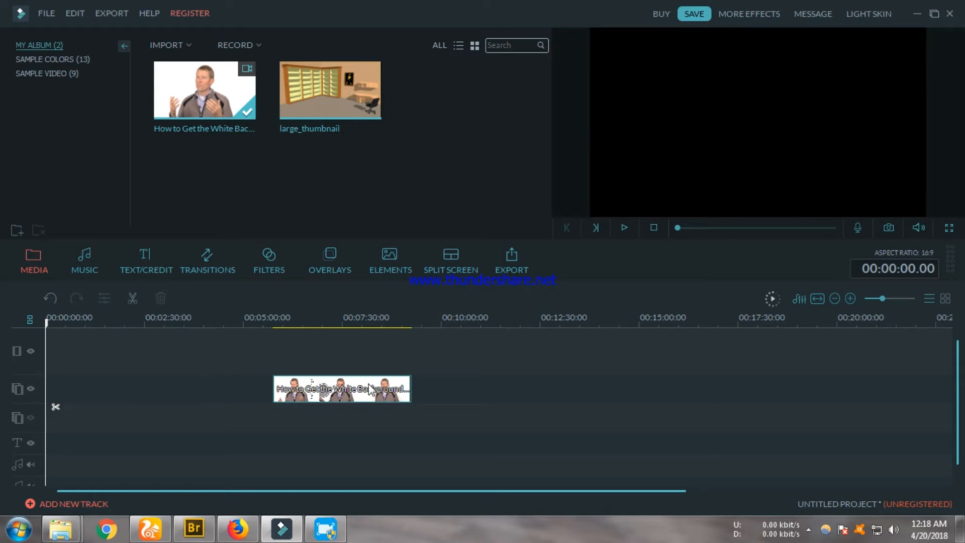
{"action": "left_click_drag", "start_coordinate": [377, 390], "coordinate": [150, 387]}
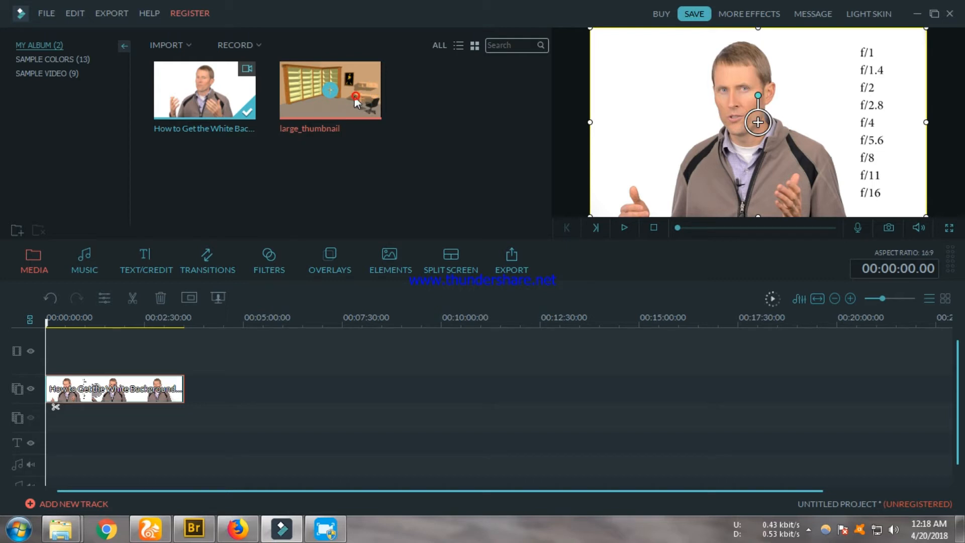
Add the large_thumbnail image to the start of the main video track and realign the overlay video with the timeline start
{"action": "left_click_drag", "start_coordinate": [358, 101], "coordinate": [67, 344]}
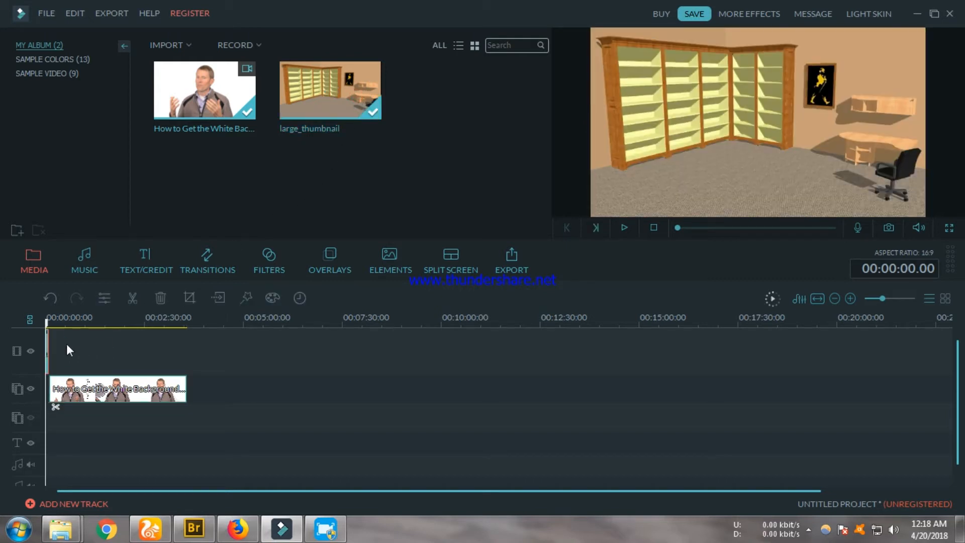
{"action": "left_click", "coordinate": [889, 300]}
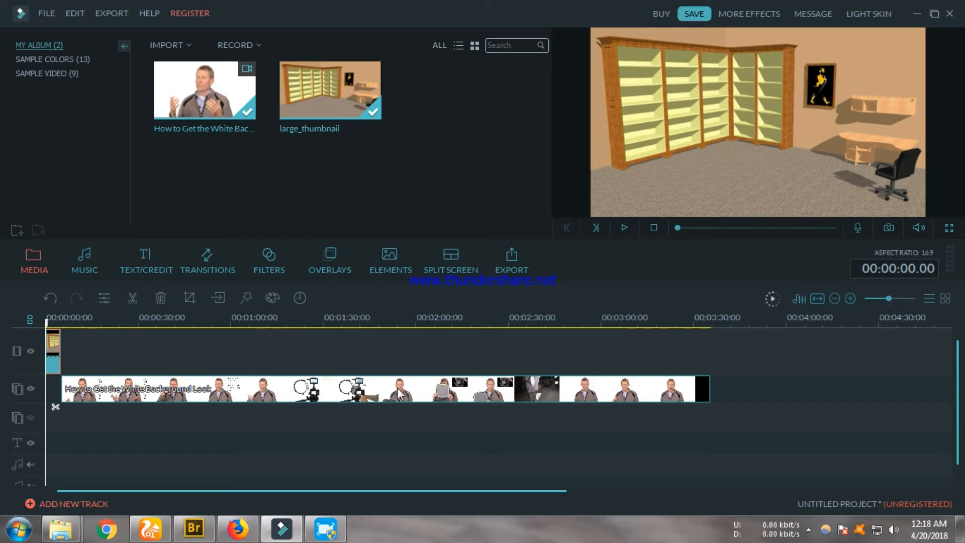
{"action": "left_click_drag", "start_coordinate": [489, 389], "coordinate": [440, 392]}
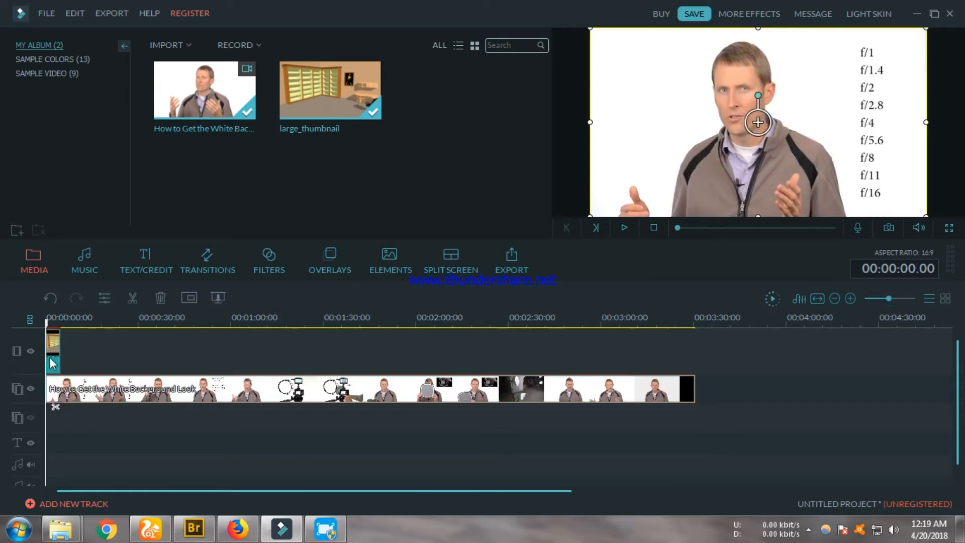
Extend the large_thumbnail clip on the main track to about 00:03:27, near the end of the overlay video
{"action": "left_click", "coordinate": [54, 358]}
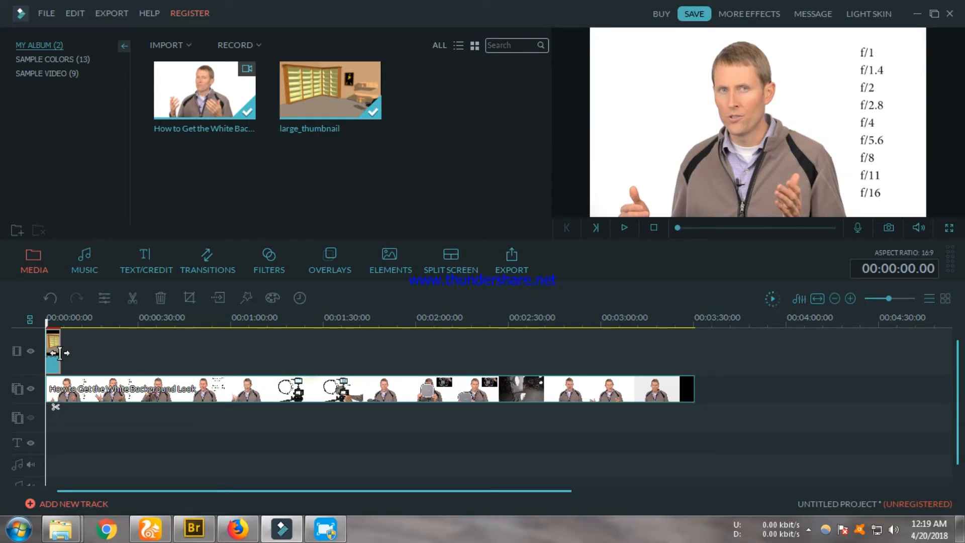
{"action": "left_click_drag", "start_coordinate": [60, 352], "coordinate": [684, 393]}
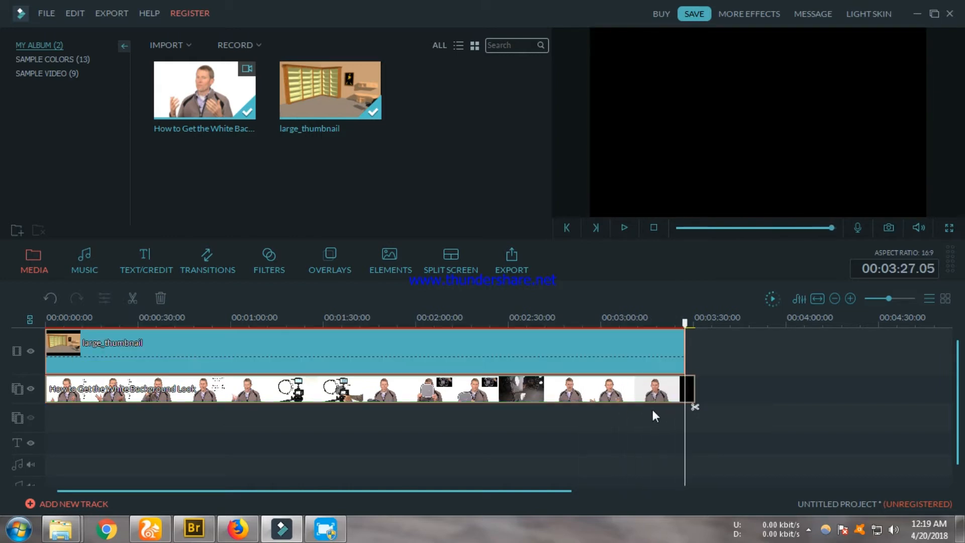
{"action": "left_click_drag", "start_coordinate": [678, 337], "coordinate": [687, 362]}
Split both tracks at 00:03:24.24 and delete the leftover end pieces of the overlay video and the large_thumbnail image
{"action": "left_click_drag", "start_coordinate": [681, 322], "coordinate": [677, 322]}
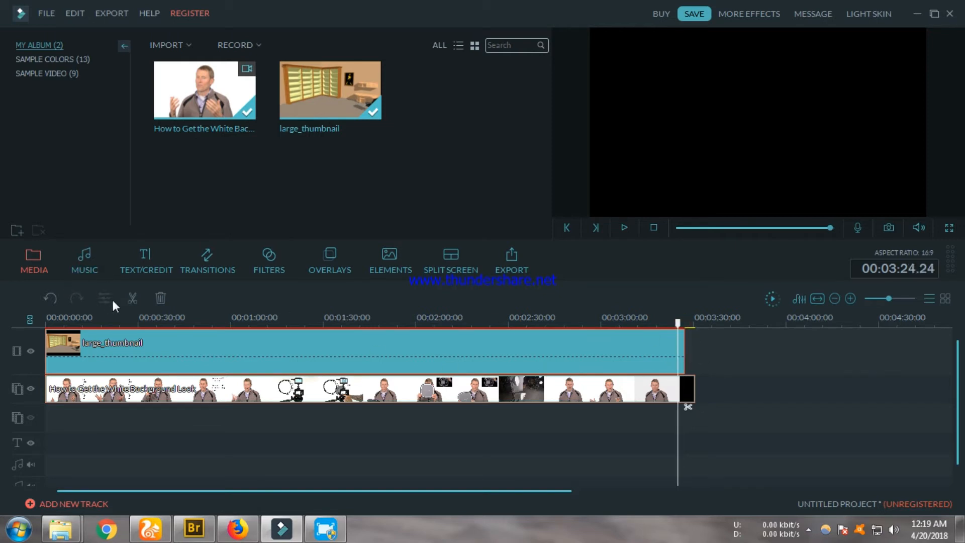
{"action": "left_click", "coordinate": [132, 298]}
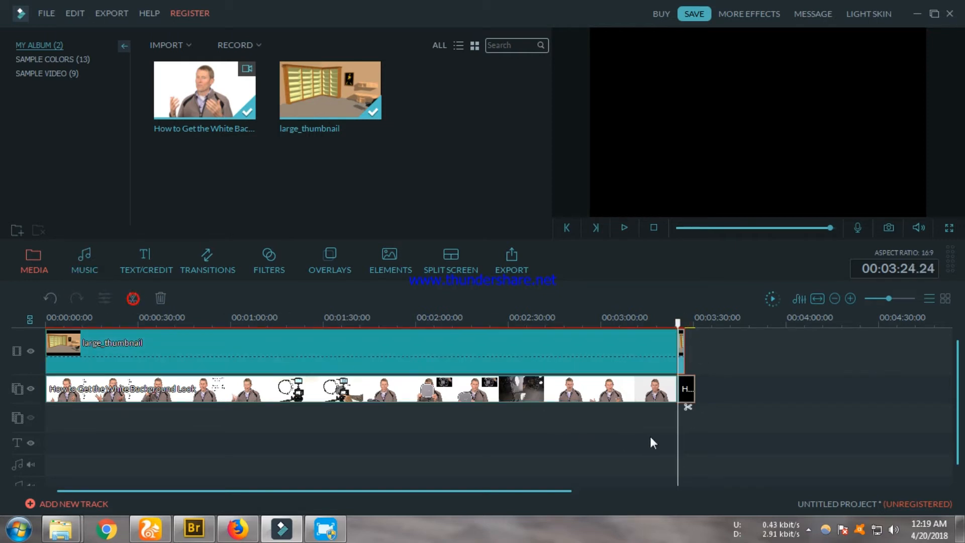
{"action": "left_click", "coordinate": [690, 392]}
{"action": "right_click", "coordinate": [690, 394]}
{"action": "left_click", "coordinate": [697, 381]}
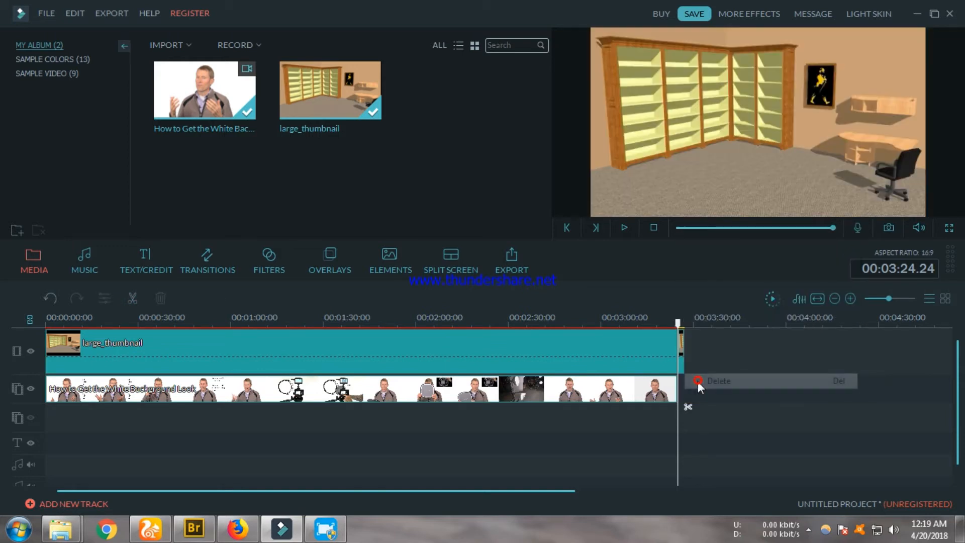
{"action": "left_click", "coordinate": [681, 353]}
{"action": "right_click", "coordinate": [680, 354]}
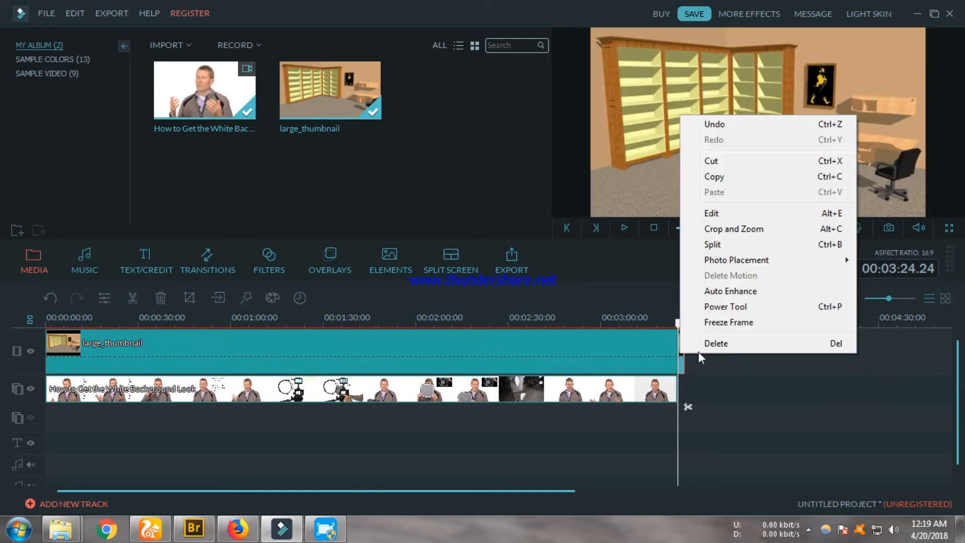
{"action": "left_click", "coordinate": [710, 344]}
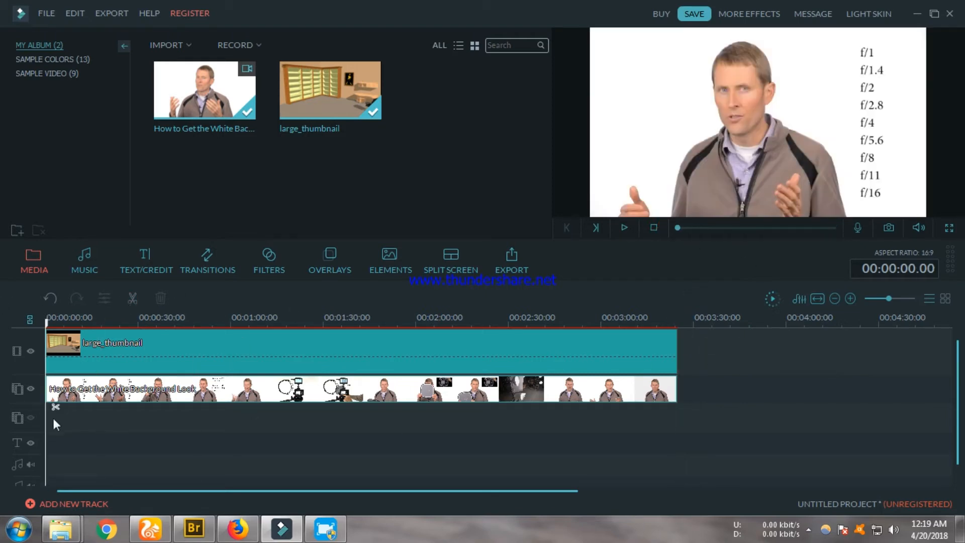
Make the overlay video's white background transparent with Chroma Key (Green Screen), sampling white as the key color, and play back the result
{"action": "right_click", "coordinate": [79, 386]}
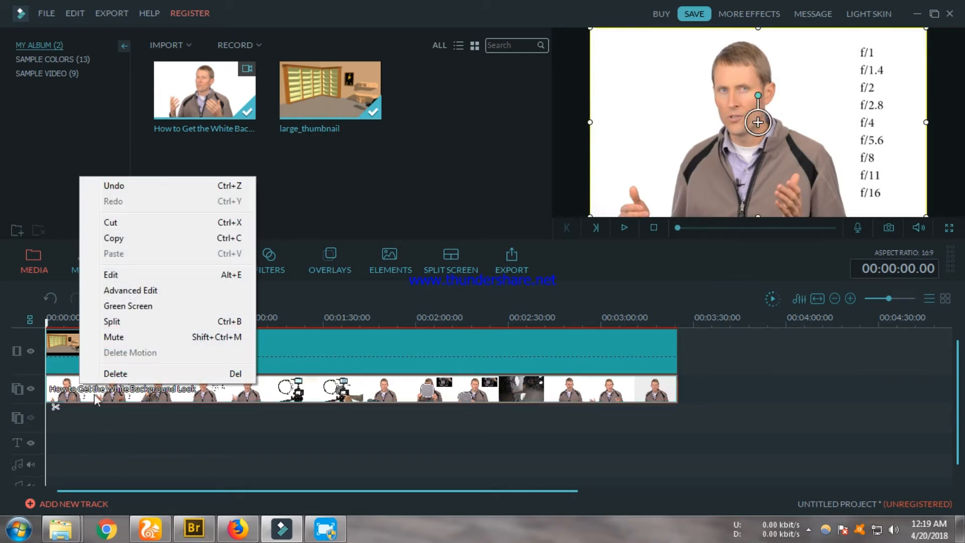
{"action": "left_click", "coordinate": [130, 305]}
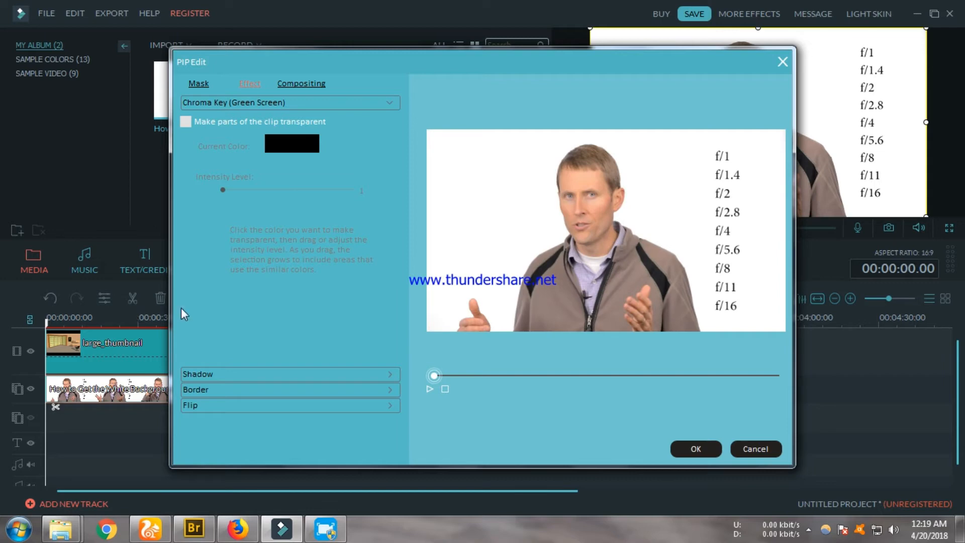
{"action": "left_click", "coordinate": [185, 122]}
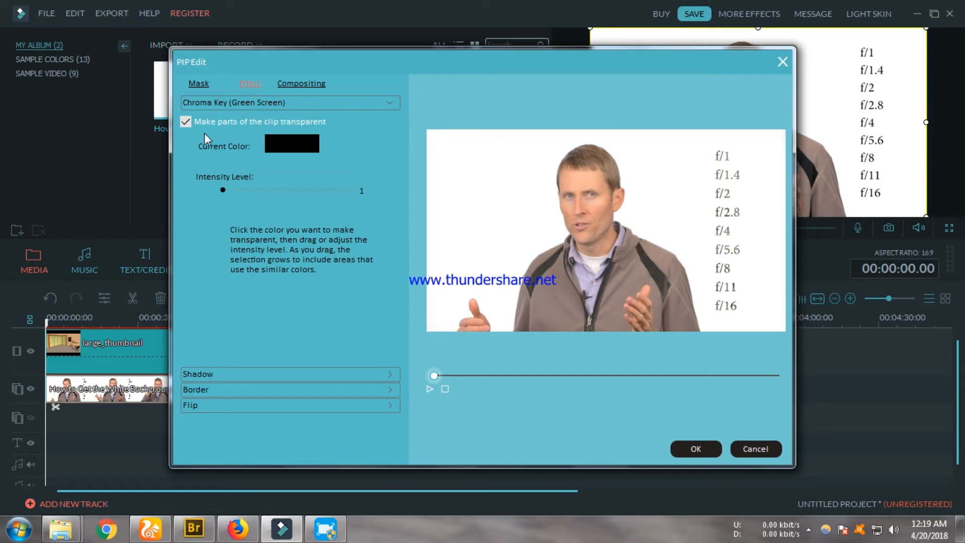
{"action": "left_click", "coordinate": [465, 167]}
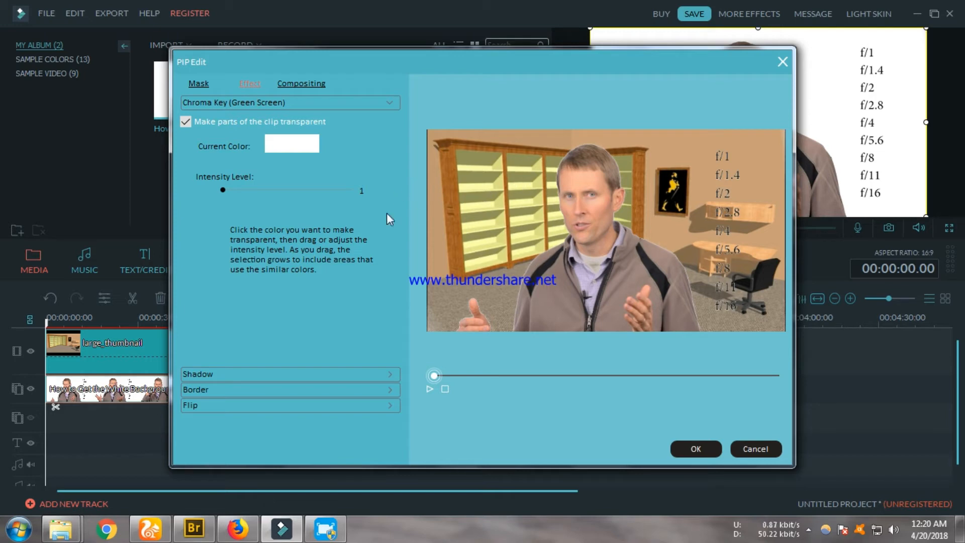
{"action": "mouse_move", "coordinate": [221, 190]}
{"action": "left_mouse_down"}
{"action": "mouse_move", "coordinate": [352, 191]}
{"action": "mouse_move", "coordinate": [228, 198]}
{"action": "left_mouse_up"}
{"action": "left_click", "coordinate": [698, 449]}
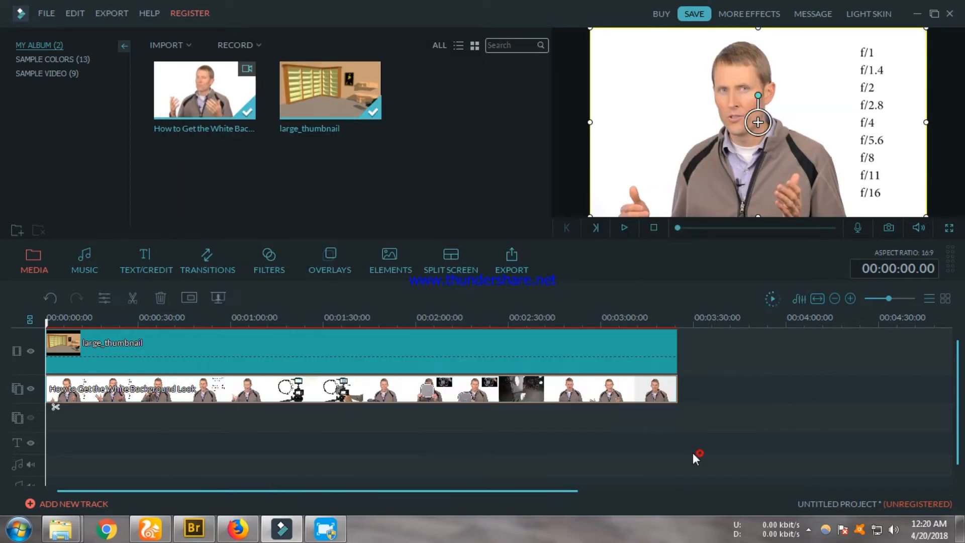
{"action": "left_click", "coordinate": [624, 227]}
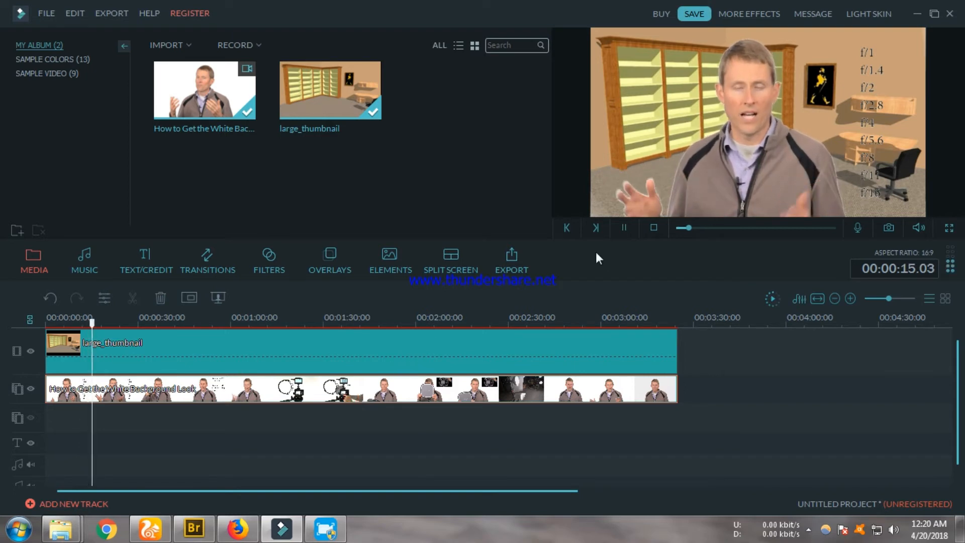
{"action": "left_click", "coordinate": [653, 227]}
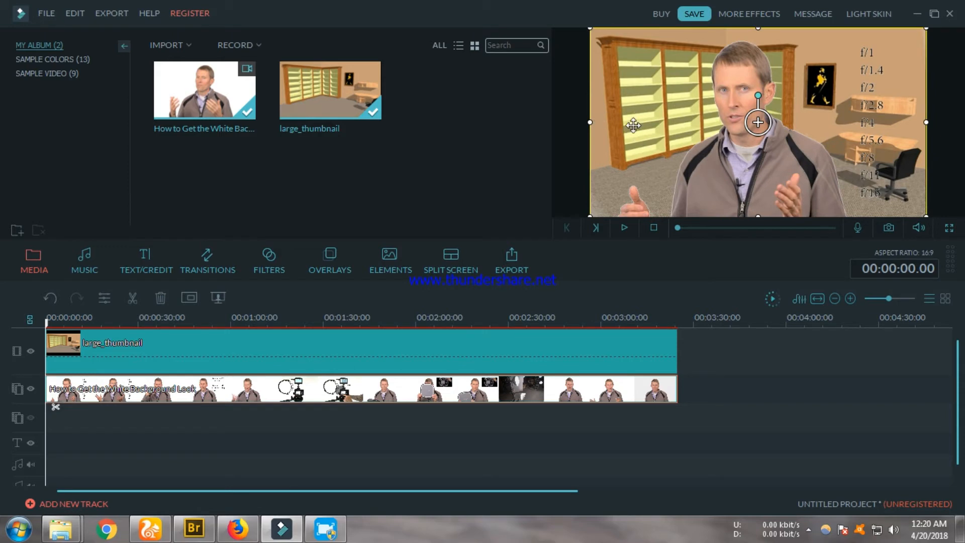
Delete all clips from the timeline
{"action": "key", "text": "ctrl+a"}
{"action": "right_click", "coordinate": [212, 355]}
{"action": "left_click", "coordinate": [250, 335]}
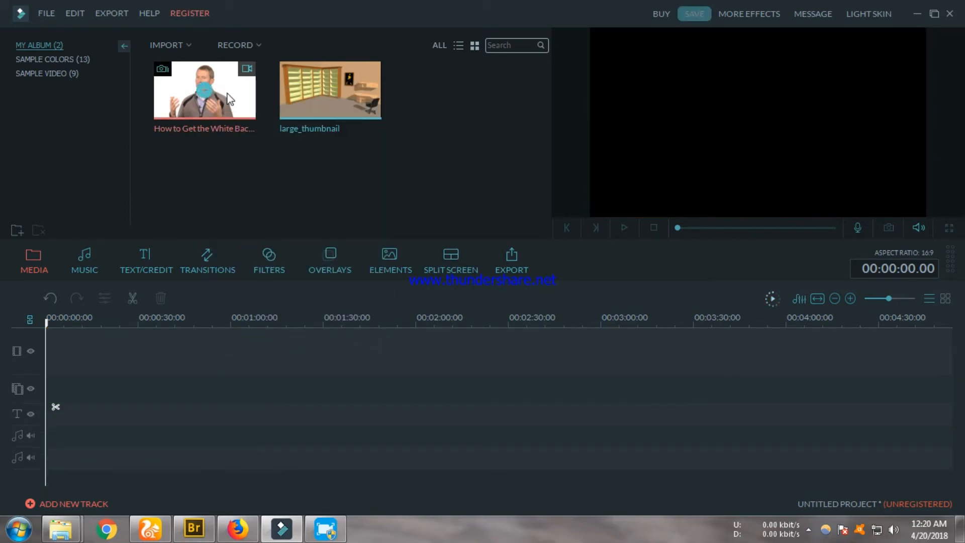
Place the "How to Get the White Background Look" video on the empty timeline's overlay track, starting at 00:00:00.00
{"action": "left_click_drag", "start_coordinate": [228, 96], "coordinate": [66, 386]}
{"action": "left_click_drag", "start_coordinate": [227, 394], "coordinate": [125, 392]}
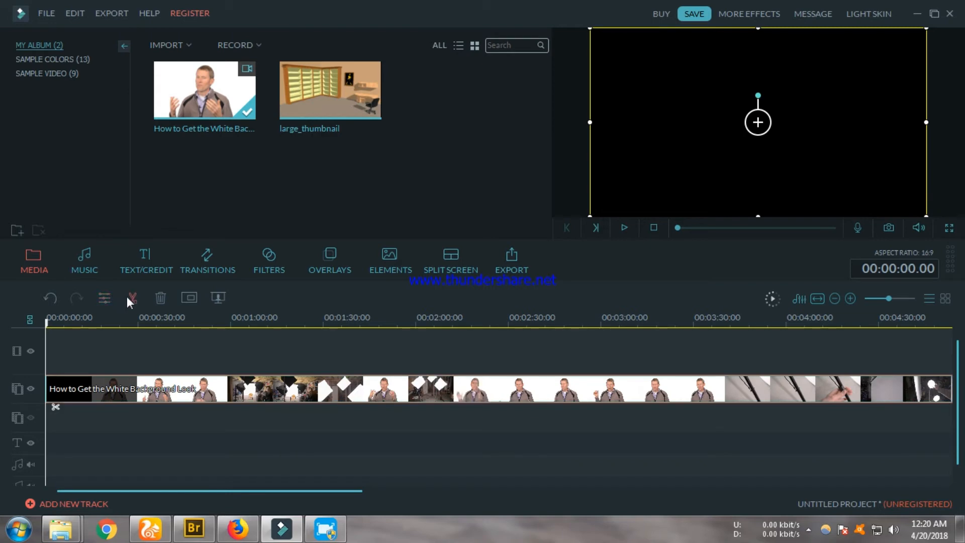
{"action": "right_click", "coordinate": [106, 386]}
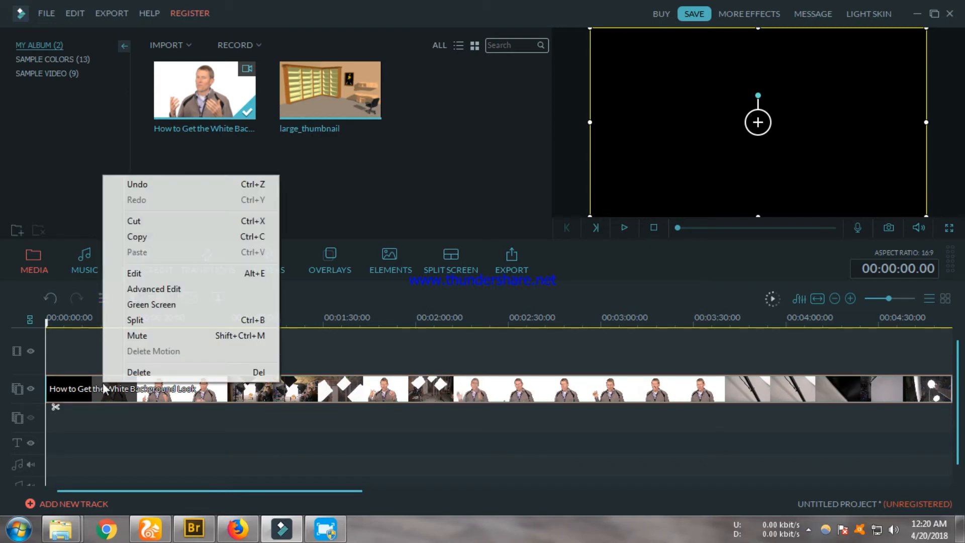
{"action": "left_click", "coordinate": [328, 334]}
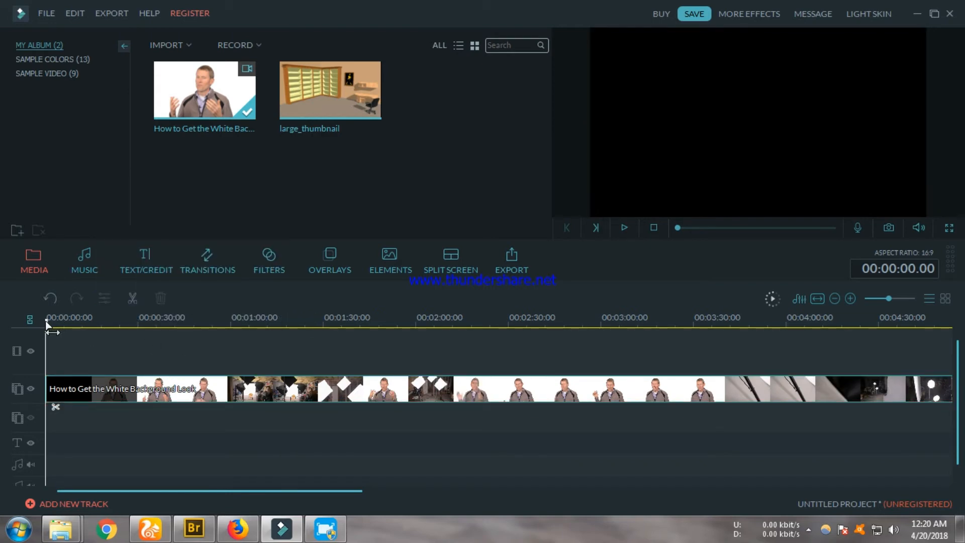
Cut away the part of the overlay video before 00:02:11.17 and move the remaining clip to the timeline start
{"action": "left_click_drag", "start_coordinate": [47, 326], "coordinate": [132, 325]}
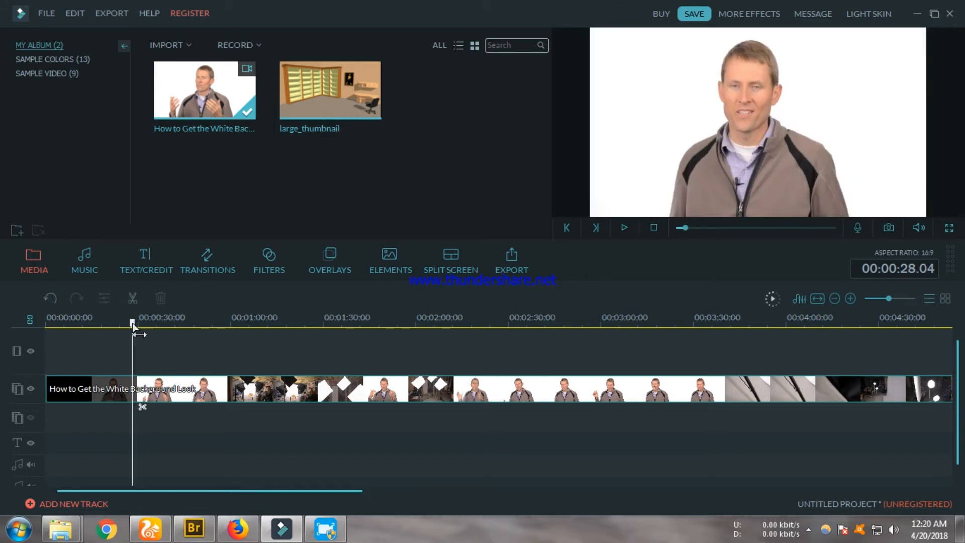
{"action": "right_click", "coordinate": [62, 386]}
{"action": "left_click", "coordinate": [347, 325]}
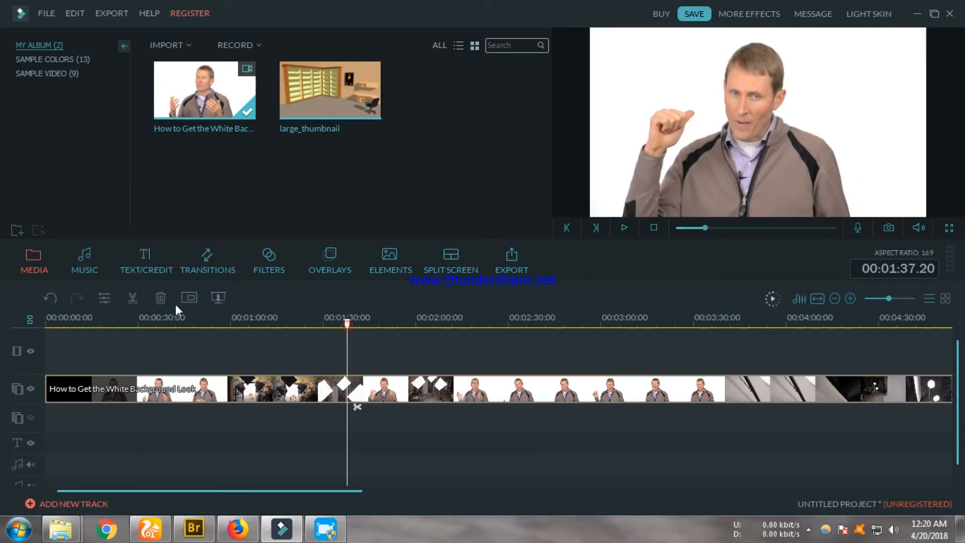
{"action": "left_click_drag", "start_coordinate": [345, 330], "coordinate": [451, 325]}
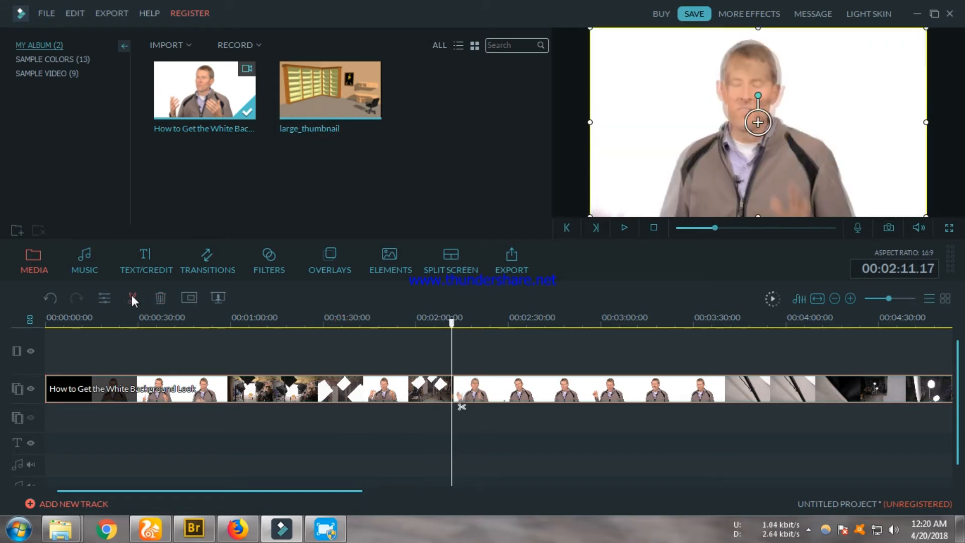
{"action": "left_click", "coordinate": [132, 297]}
{"action": "right_click", "coordinate": [211, 389]}
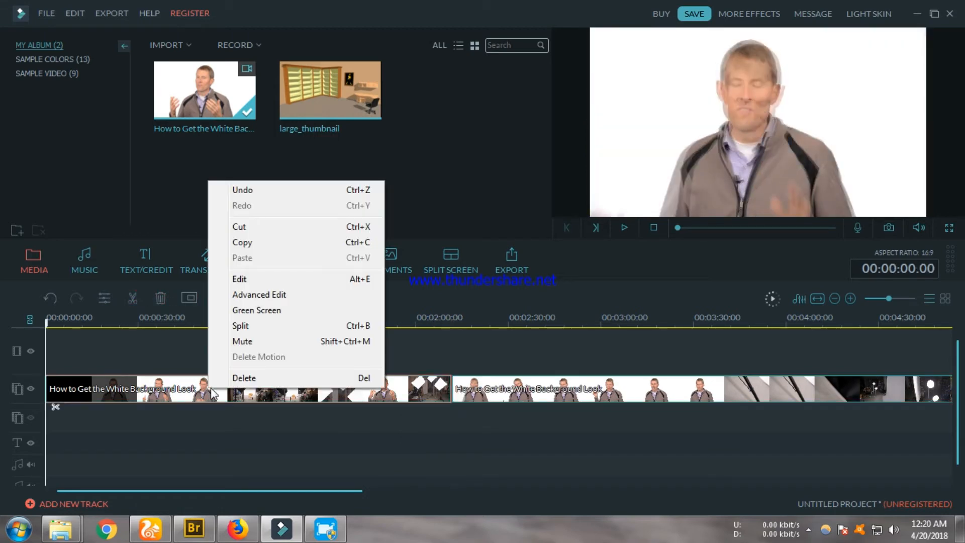
{"action": "left_click", "coordinate": [241, 377]}
{"action": "left_click_drag", "start_coordinate": [544, 393], "coordinate": [221, 412]}
{"action": "left_click", "coordinate": [590, 397]}
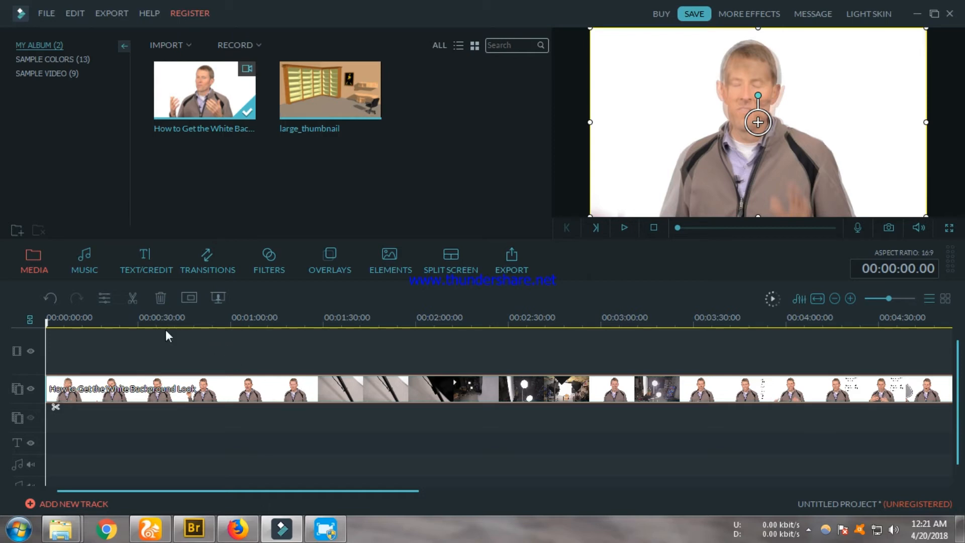
Split the overlay video at 00:01:21.12, delete the part after it and return the playhead to the start
{"action": "left_click", "coordinate": [289, 336]}
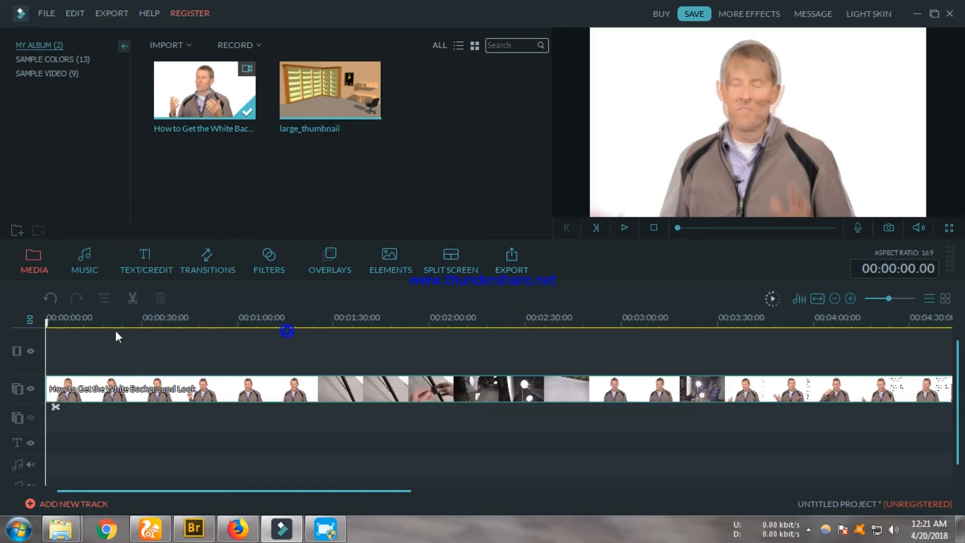
{"action": "mouse_move", "coordinate": [291, 328]}
{"action": "left_mouse_down"}
{"action": "mouse_move", "coordinate": [273, 327]}
{"action": "mouse_move", "coordinate": [306, 323]}
{"action": "left_mouse_up"}
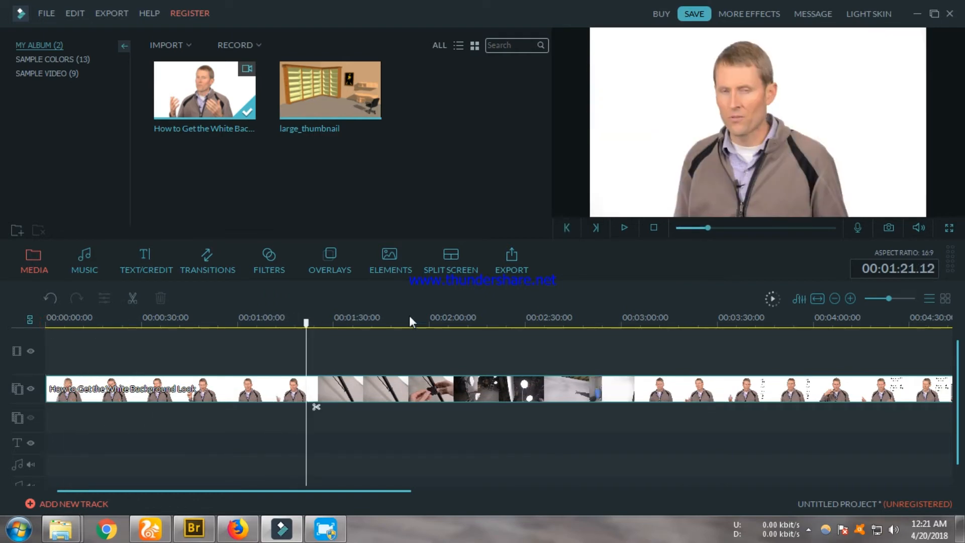
{"action": "left_click", "coordinate": [133, 299]}
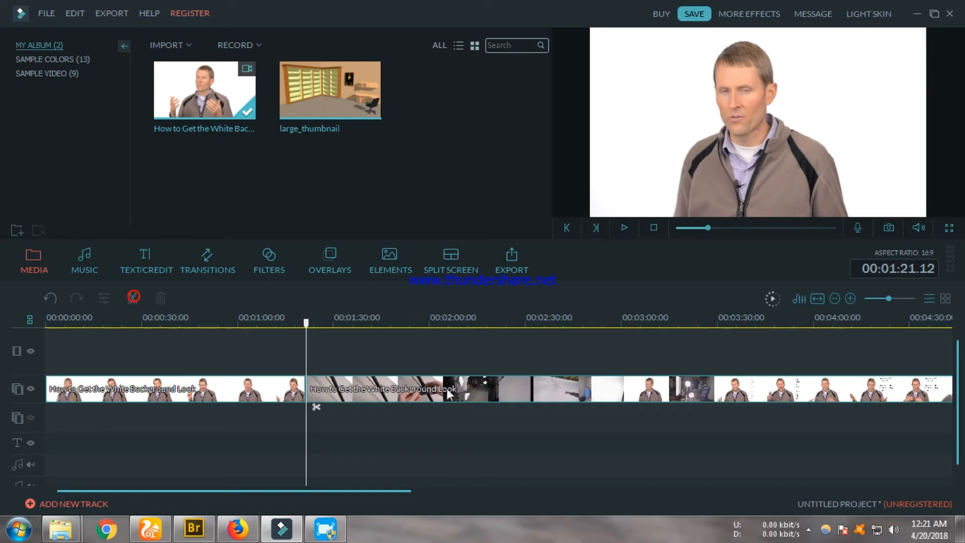
{"action": "right_click", "coordinate": [448, 392]}
{"action": "left_click", "coordinate": [479, 382]}
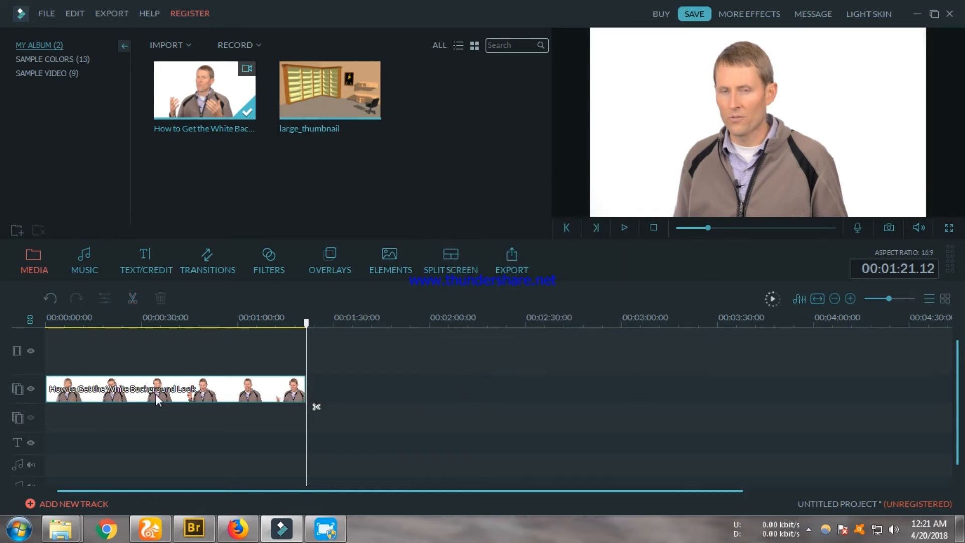
{"action": "left_click_drag", "start_coordinate": [305, 329], "coordinate": [25, 326]}
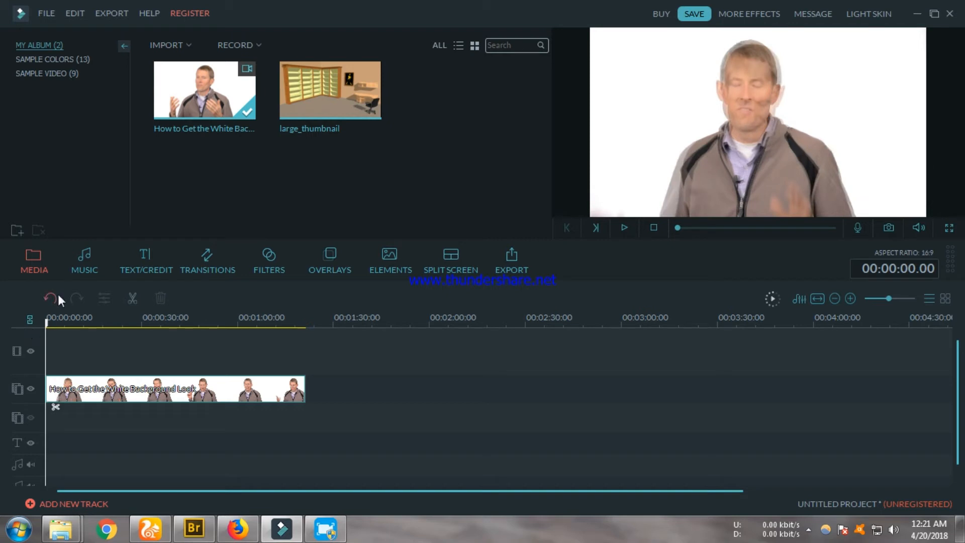
Import the microphone image "is" from the Pictures library into the album
{"action": "left_click", "coordinate": [188, 44]}
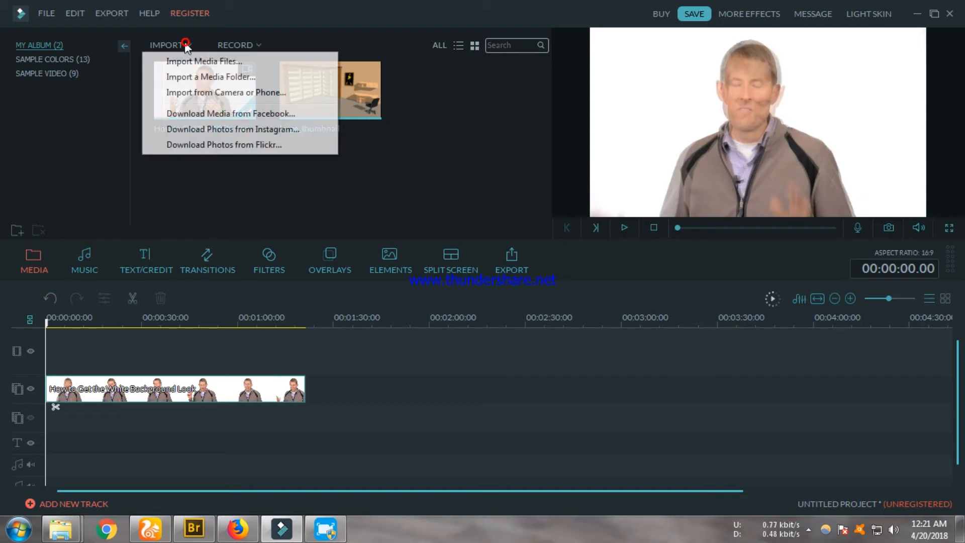
{"action": "left_click", "coordinate": [218, 62]}
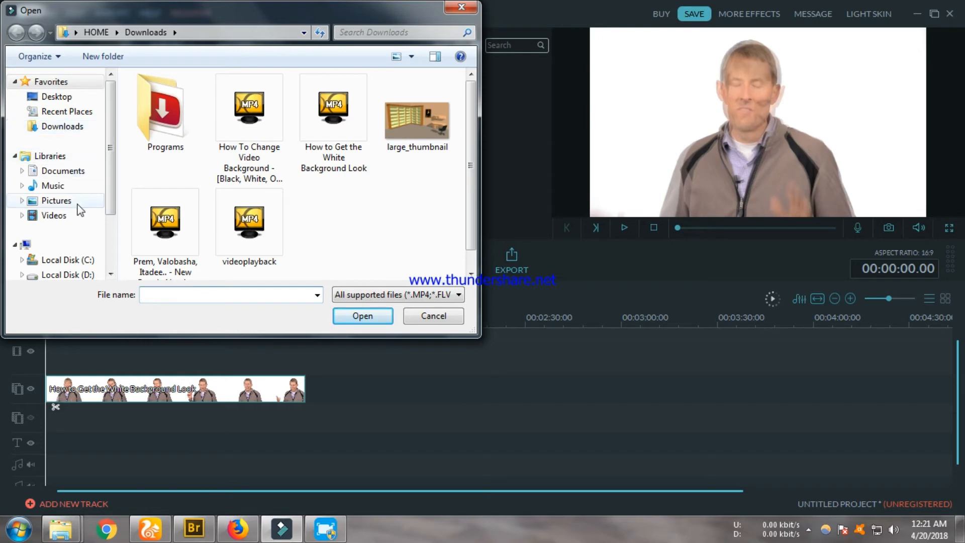
{"action": "left_click", "coordinate": [99, 214]}
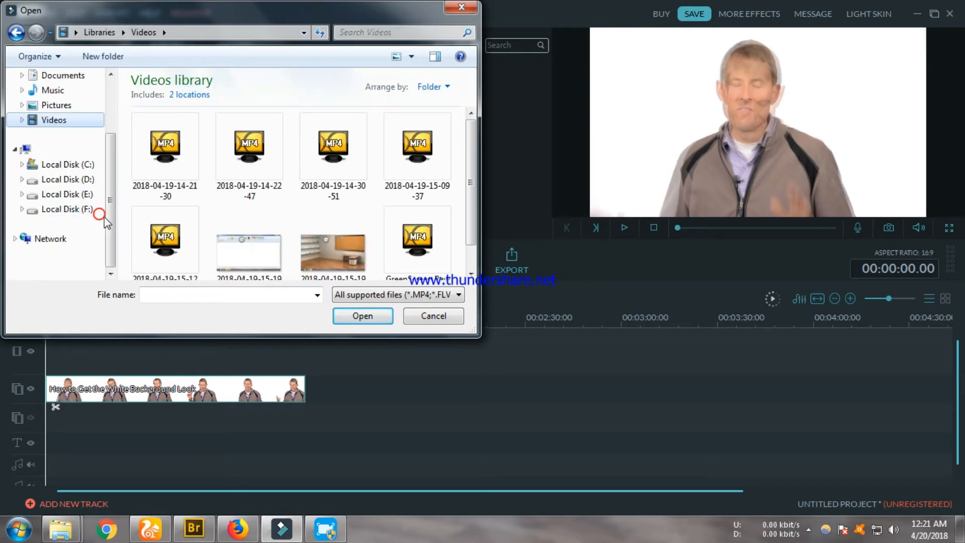
{"action": "left_click", "coordinate": [66, 106]}
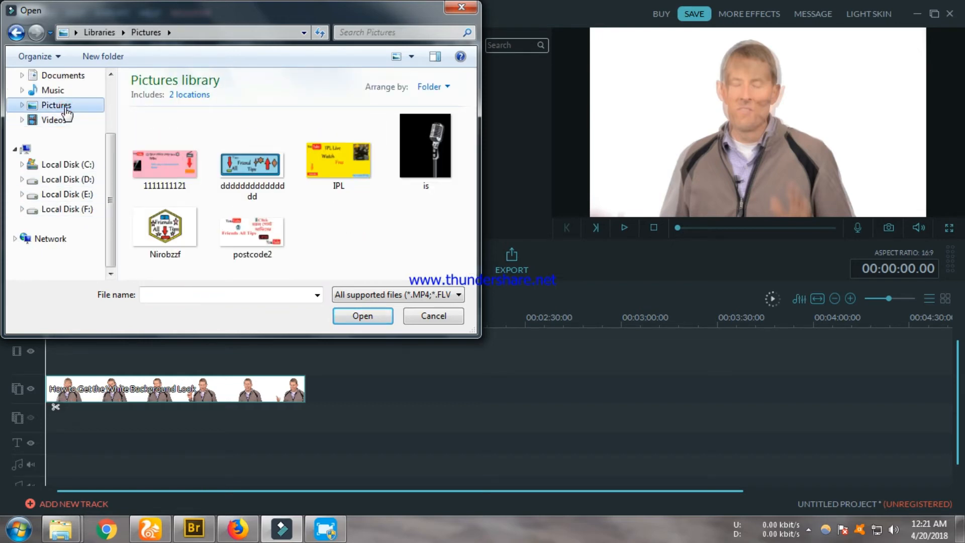
{"action": "left_click", "coordinate": [420, 143]}
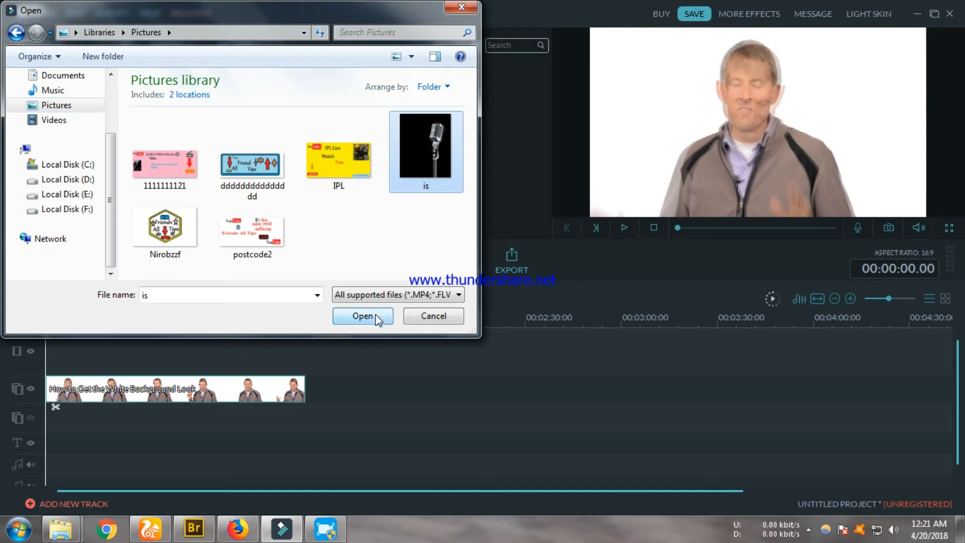
{"action": "left_click", "coordinate": [362, 316]}
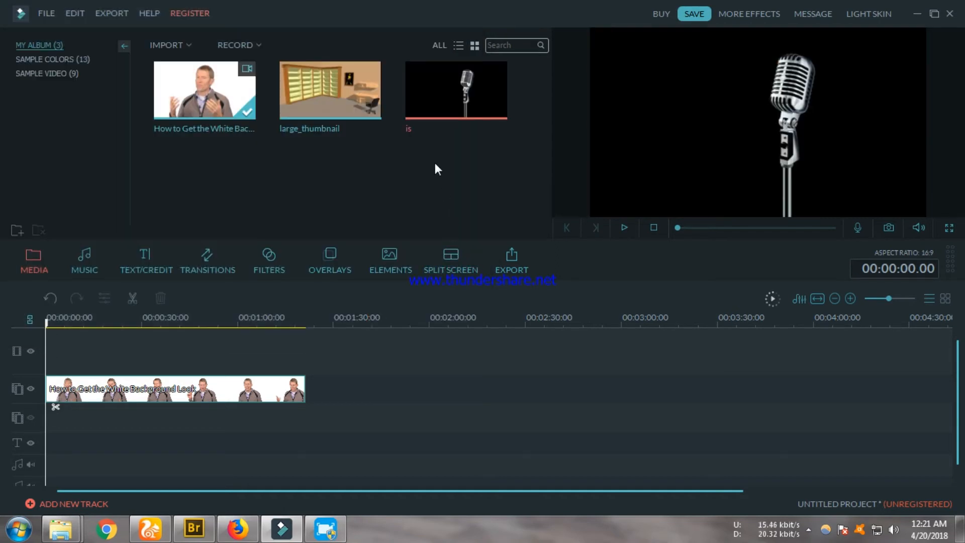
Add the "is" image to the start of the main video track and extend it to 00:01:21.12, matching the overlay video's end
{"action": "left_click_drag", "start_coordinate": [428, 87], "coordinate": [67, 353]}
{"action": "left_click_drag", "start_coordinate": [125, 395], "coordinate": [86, 395]}
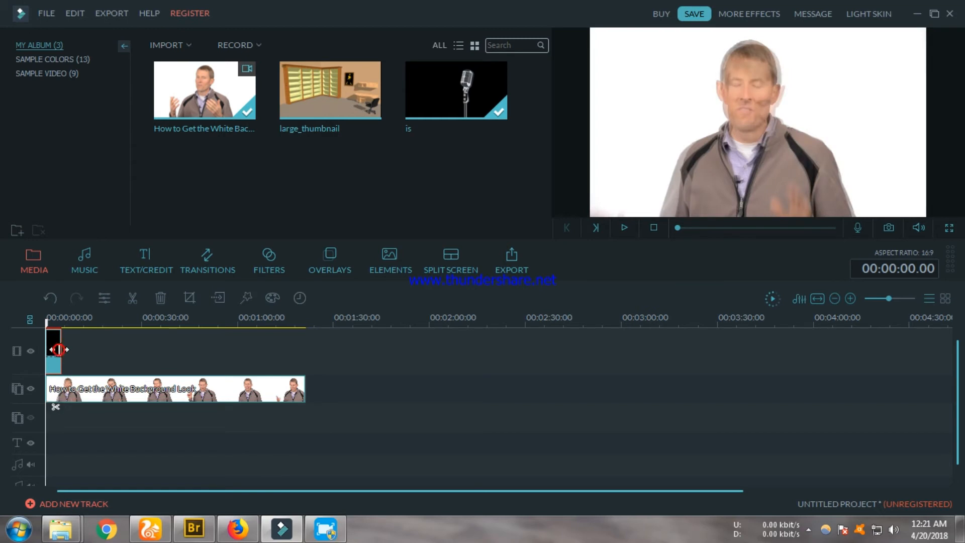
{"action": "left_click_drag", "start_coordinate": [59, 351], "coordinate": [305, 371]}
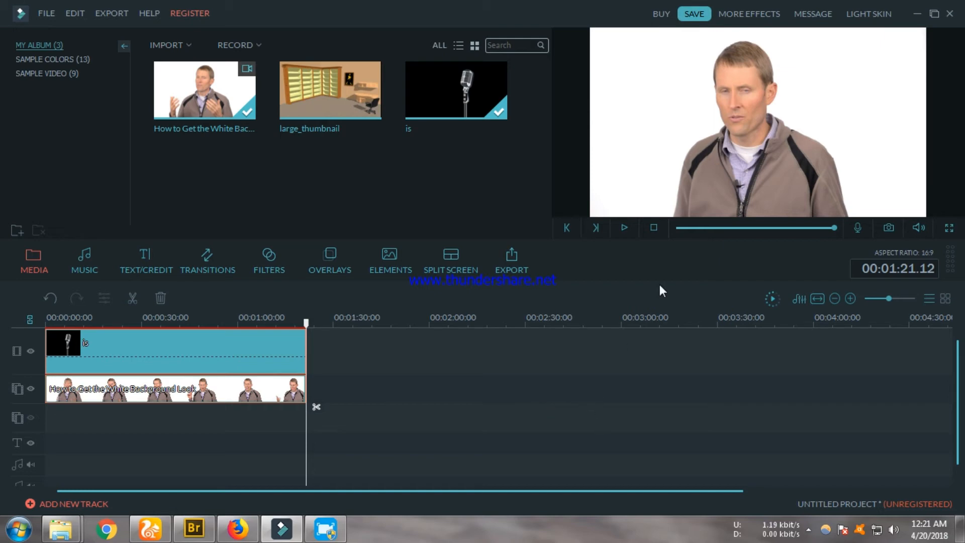
Apply Chroma Key to the overlay video with its white background picked as the transparent color, and preview the result before confirming
{"action": "right_click", "coordinate": [158, 398]}
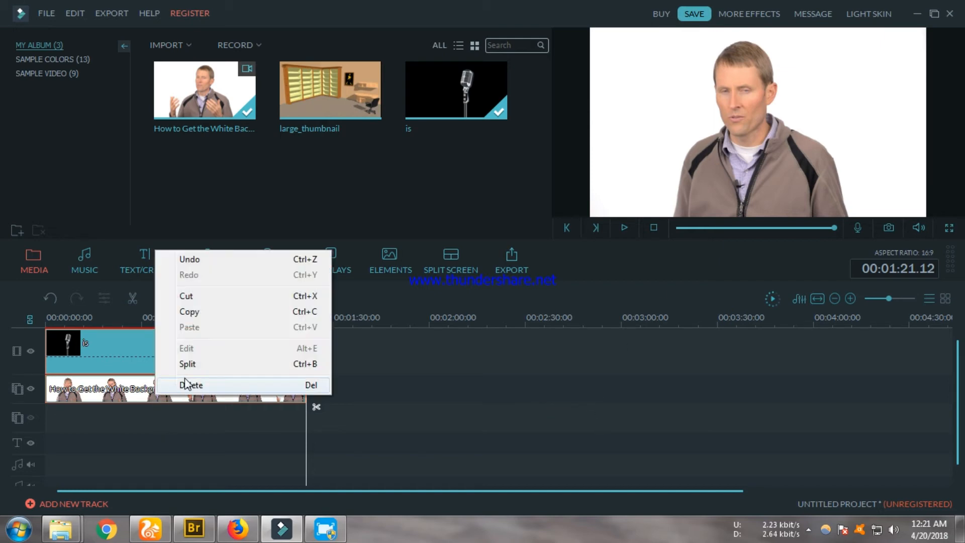
{"action": "left_click", "coordinate": [99, 388]}
{"action": "right_click", "coordinate": [100, 390]}
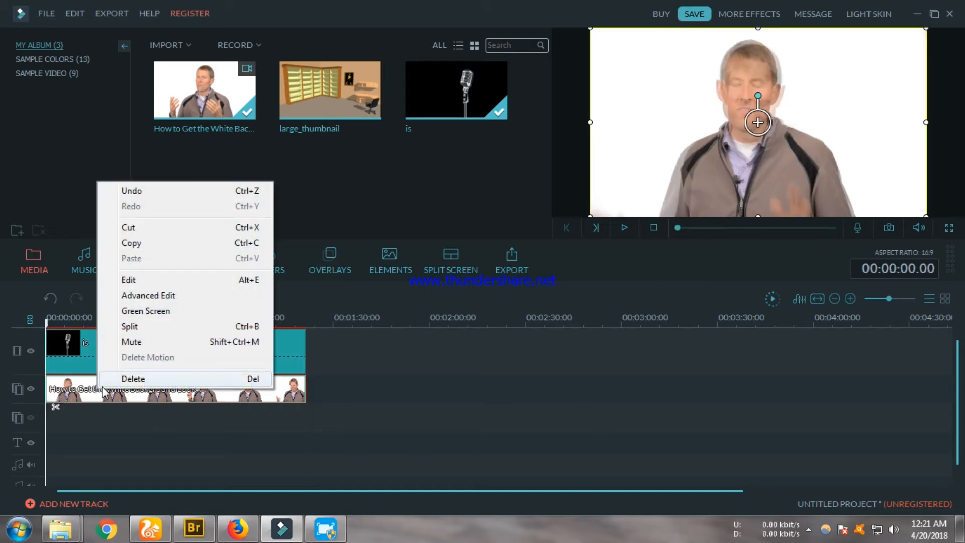
{"action": "left_click", "coordinate": [146, 311]}
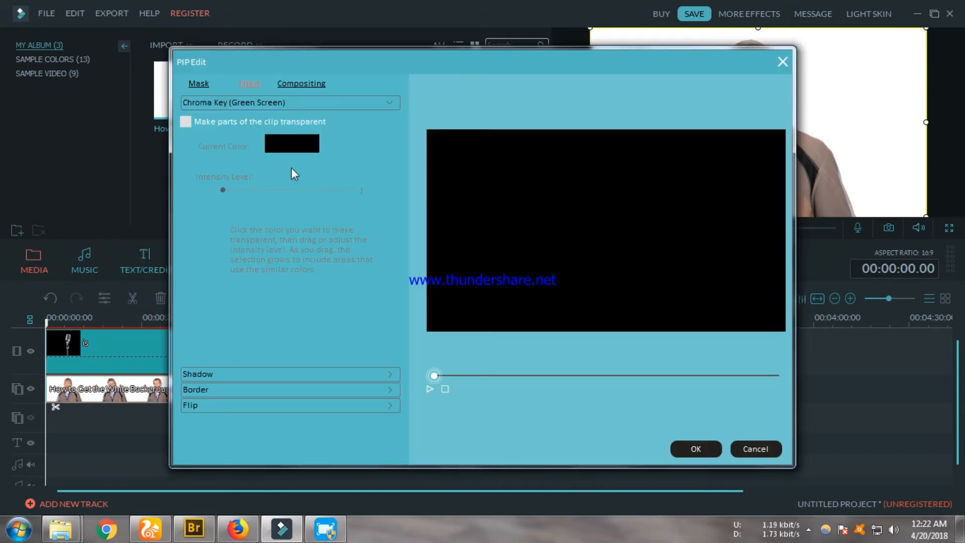
{"action": "left_click", "coordinate": [183, 123]}
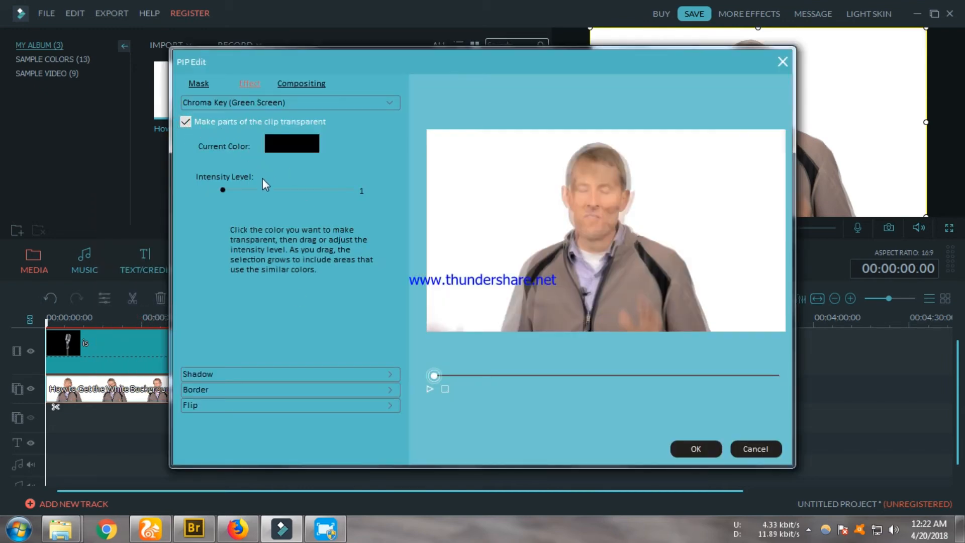
{"action": "left_click", "coordinate": [474, 197]}
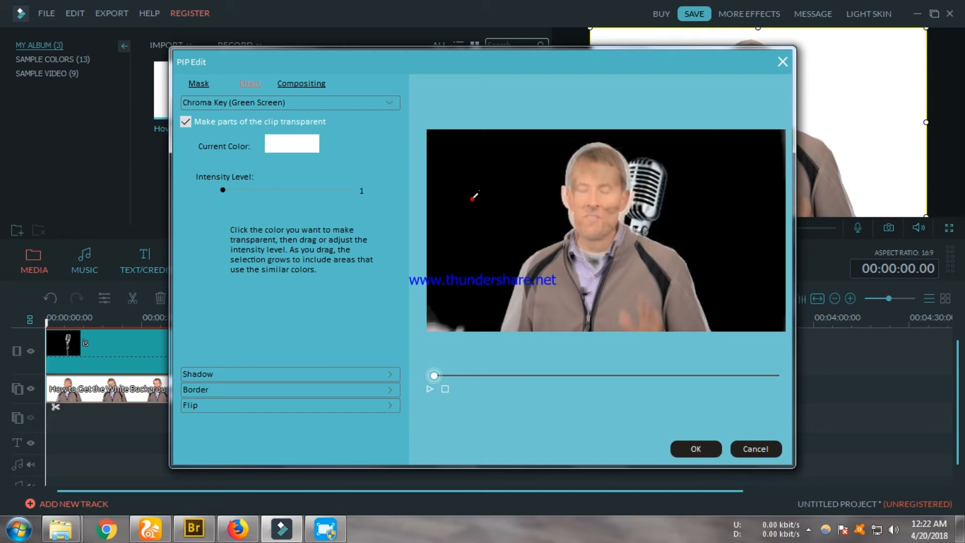
{"action": "left_click", "coordinate": [430, 389]}
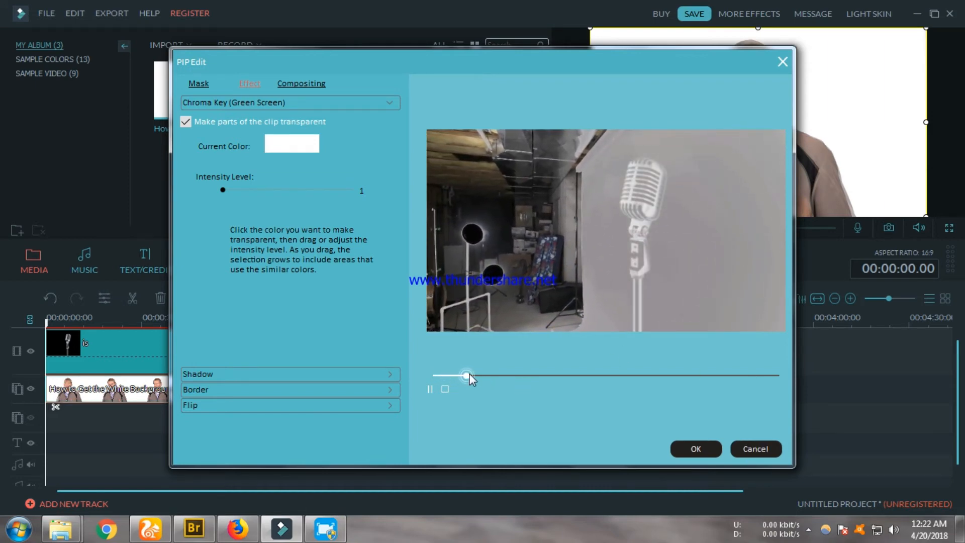
{"action": "left_click_drag", "start_coordinate": [467, 375], "coordinate": [486, 376]}
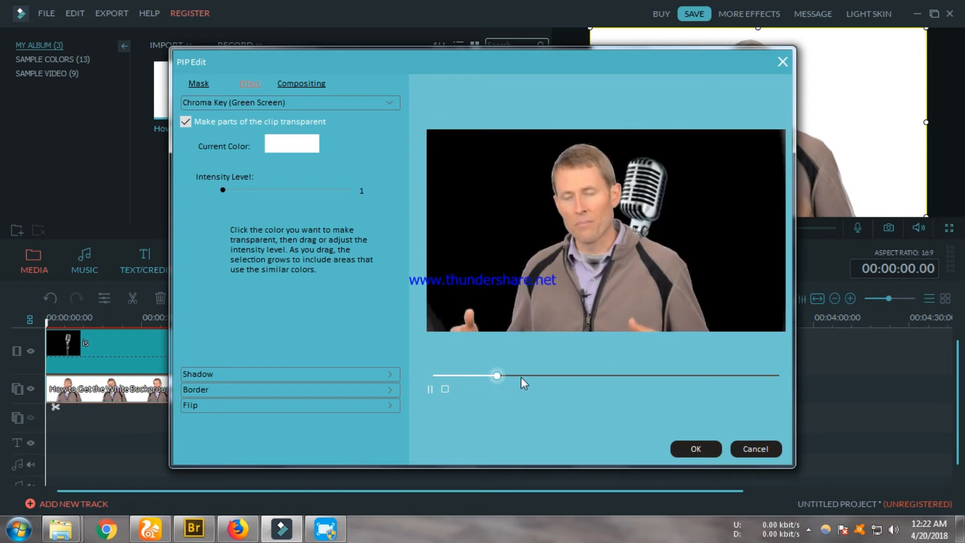
{"action": "left_click", "coordinate": [695, 449]}
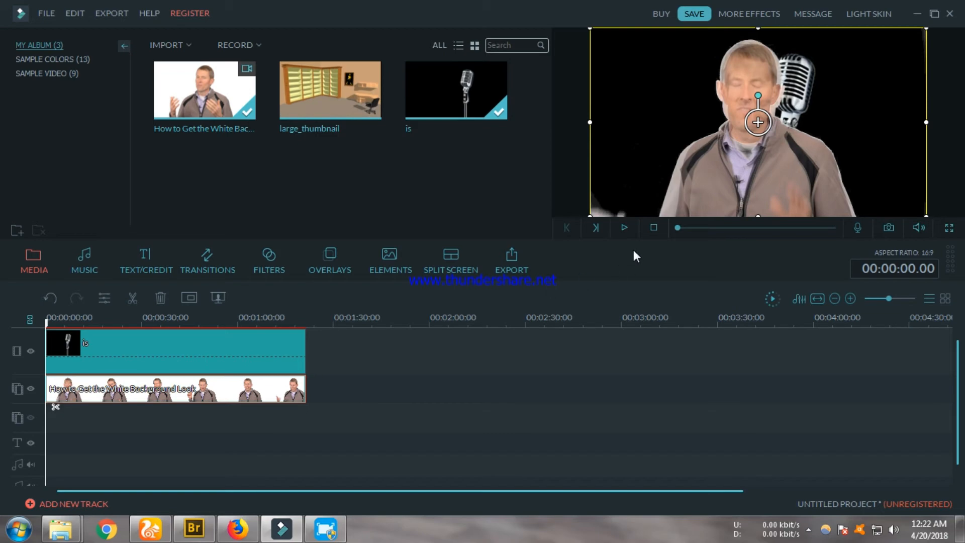
Play the keyed video full screen, skip ahead to check the microphone background, and return to the editor and pause
{"action": "left_click", "coordinate": [623, 227]}
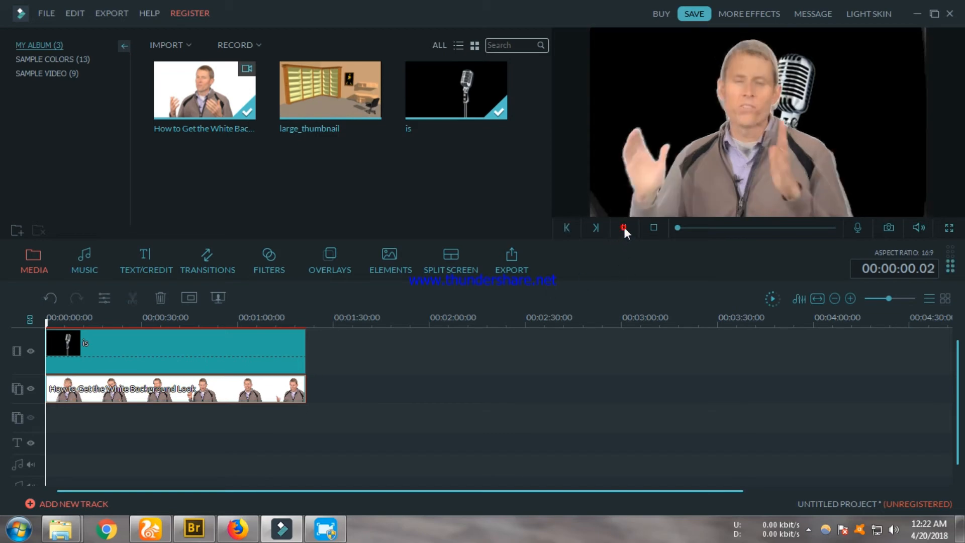
{"action": "left_click", "coordinate": [949, 227]}
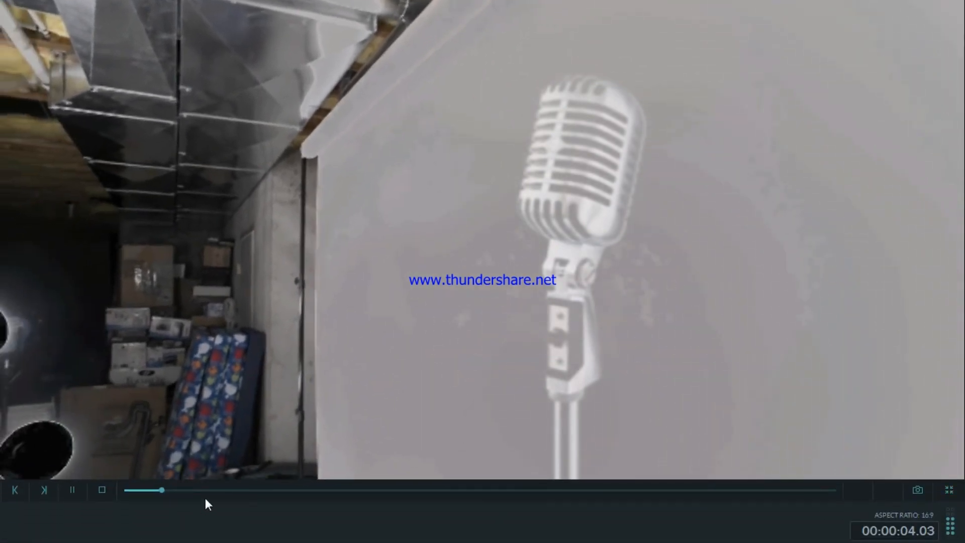
{"action": "left_click_drag", "start_coordinate": [212, 489], "coordinate": [224, 488]}
{"action": "left_click", "coordinate": [248, 489]}
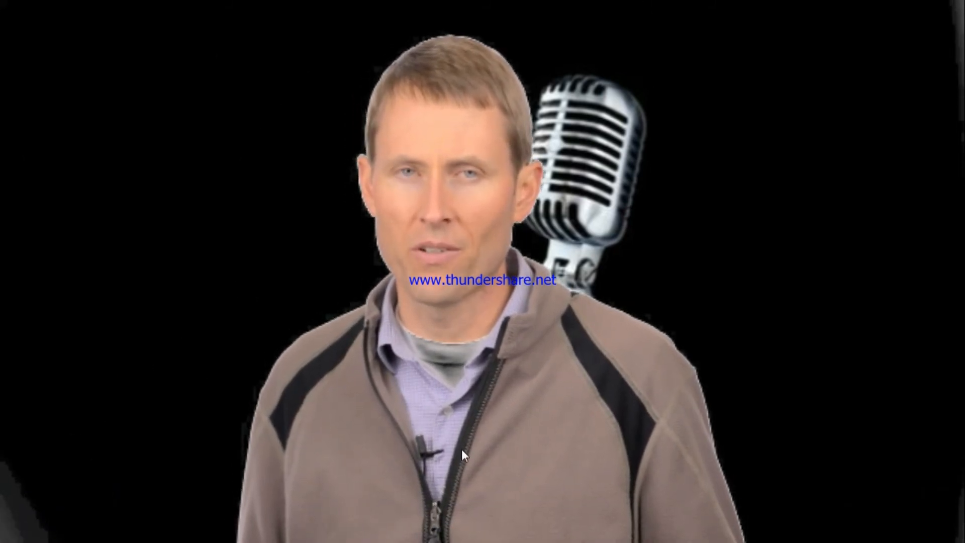
{"action": "mouse_move", "coordinate": [231, 526]}
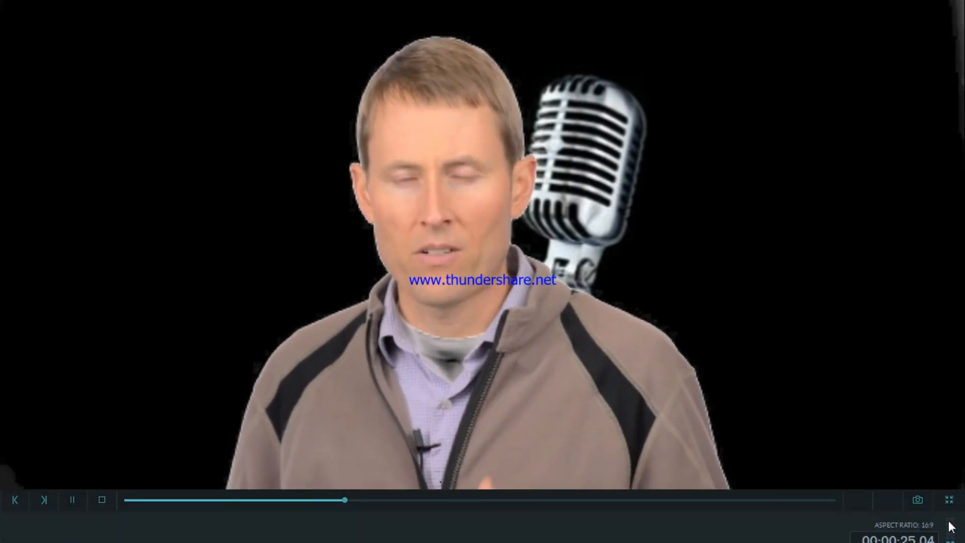
{"action": "left_click", "coordinate": [948, 489]}
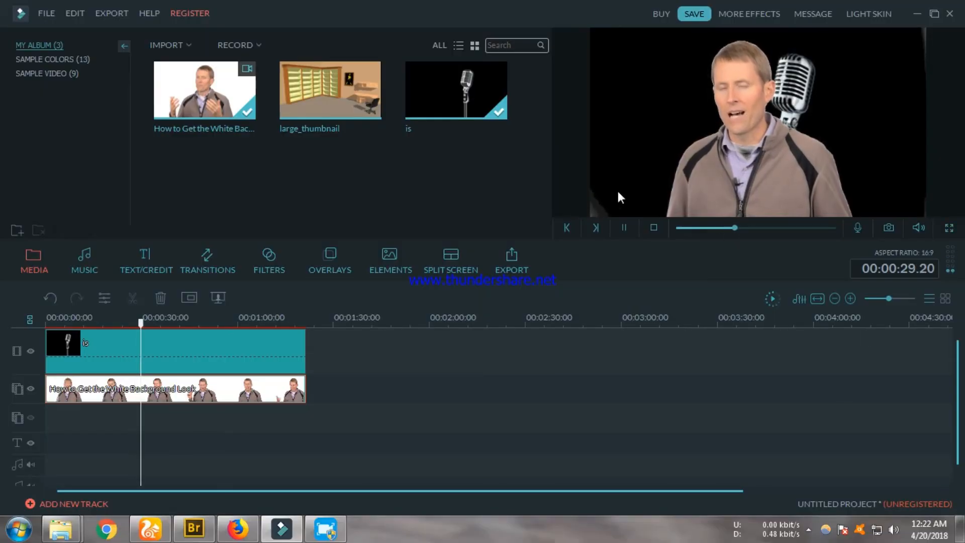
{"action": "left_click", "coordinate": [624, 228]}
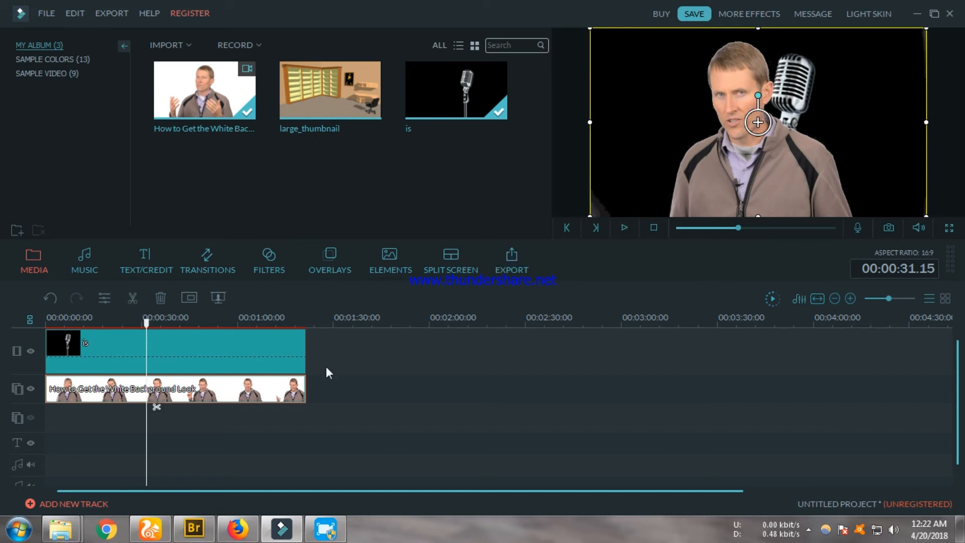
{"action": "double_click", "coordinate": [167, 392]}
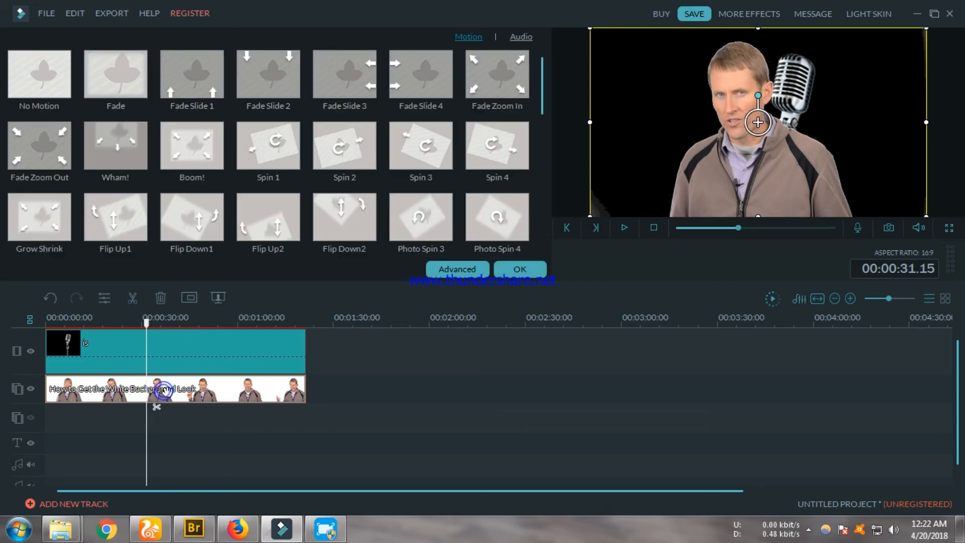
{"action": "left_click", "coordinate": [524, 267]}
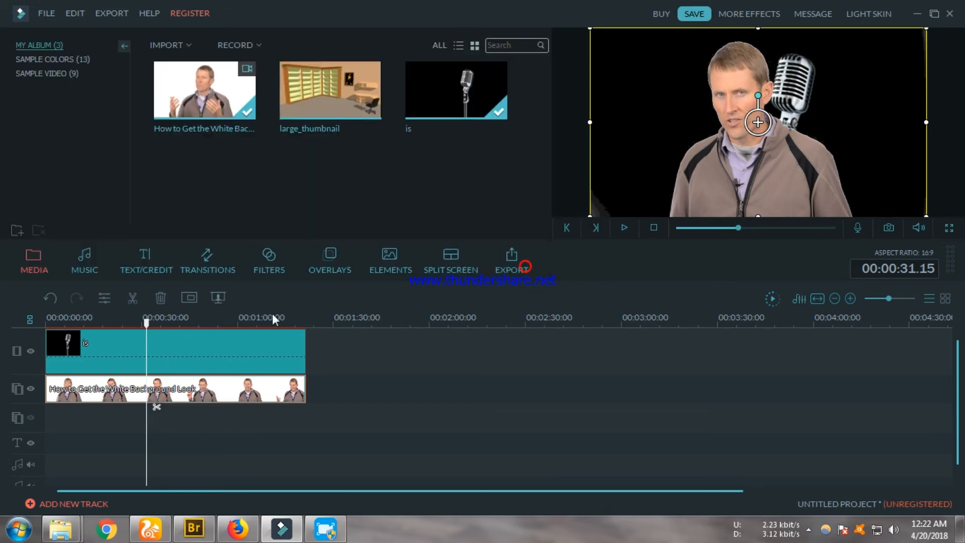
{"action": "double_click", "coordinate": [215, 345]}
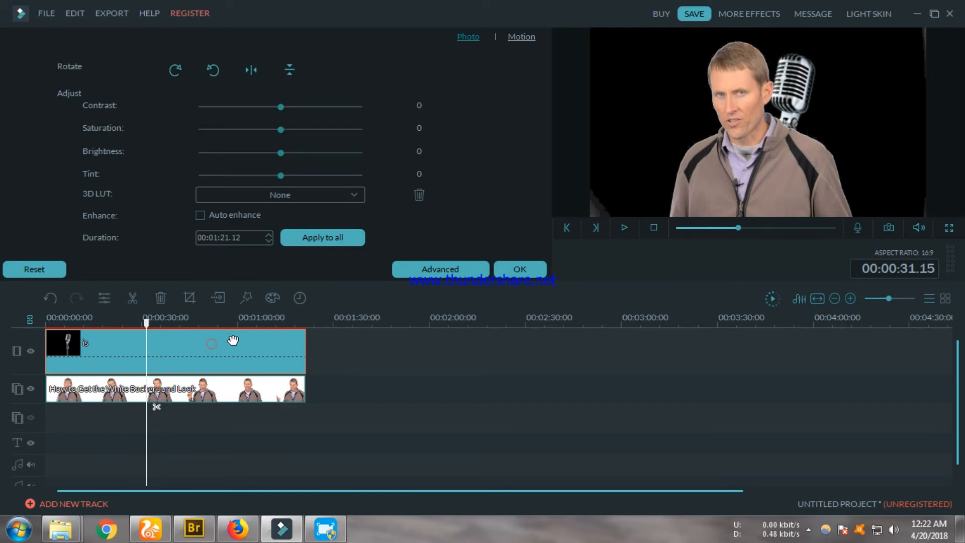
{"action": "left_click", "coordinate": [432, 269]}
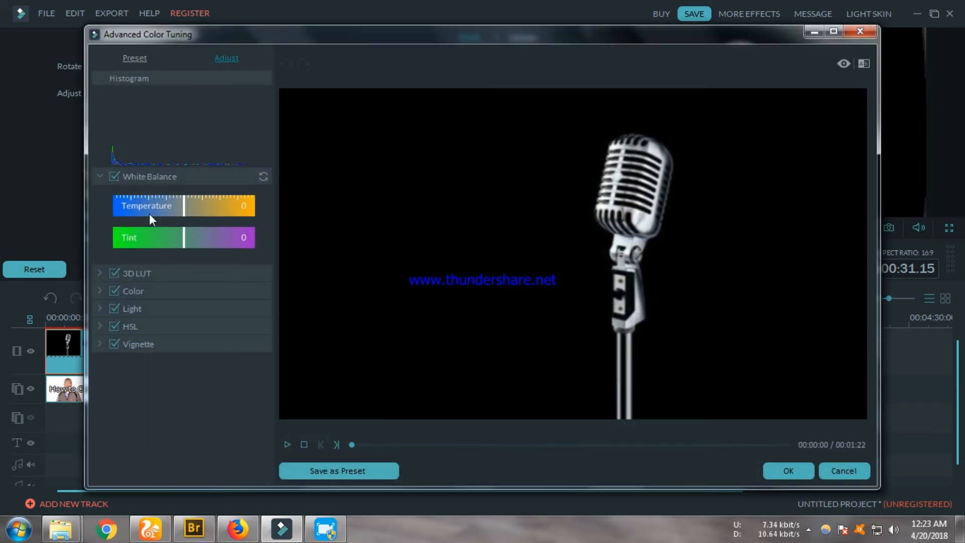
{"action": "left_click", "coordinate": [859, 32]}
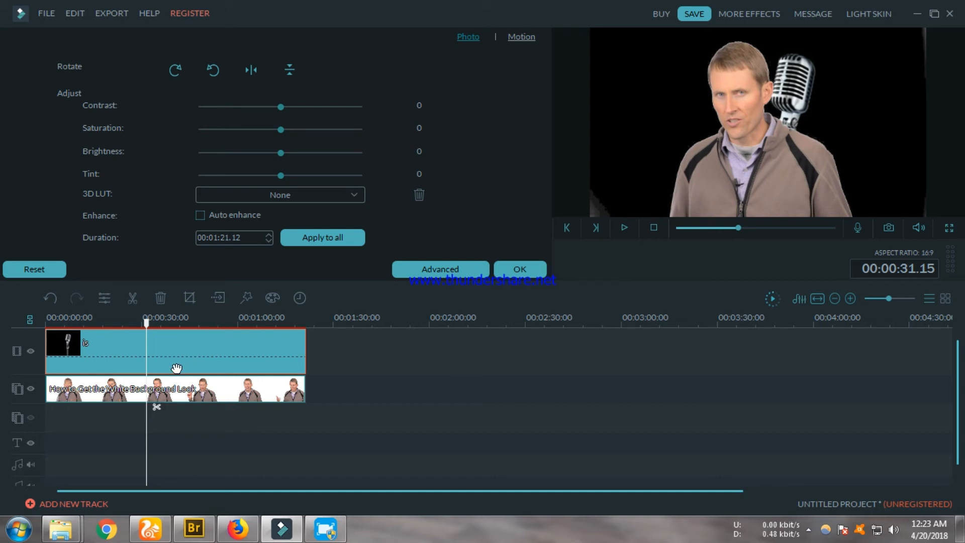
{"action": "left_click", "coordinate": [178, 391]}
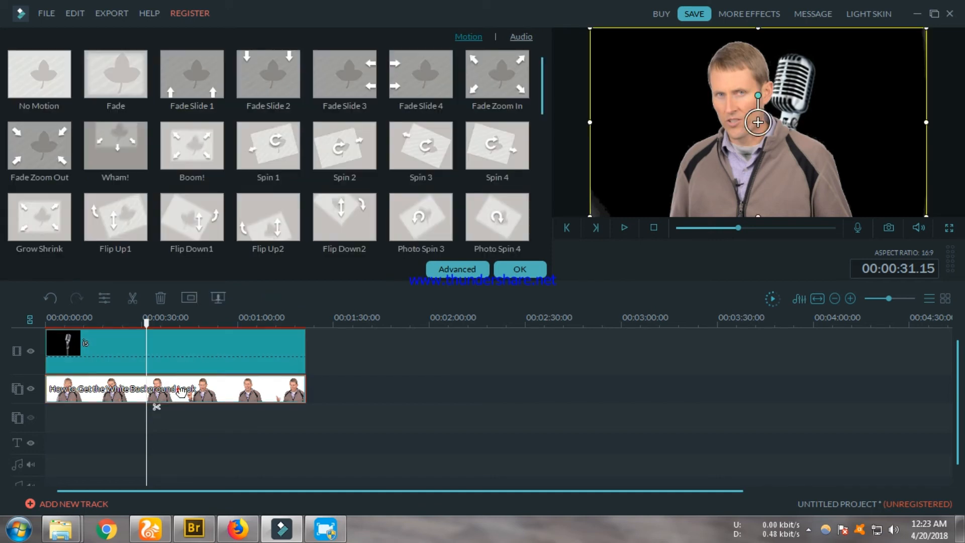
Start cropping the "is" image with a 16:9 frame of 272 × 153 moved over the microphone's middle, and switch the constraint to Manually
{"action": "left_click", "coordinate": [168, 345]}
{"action": "left_click", "coordinate": [190, 298]}
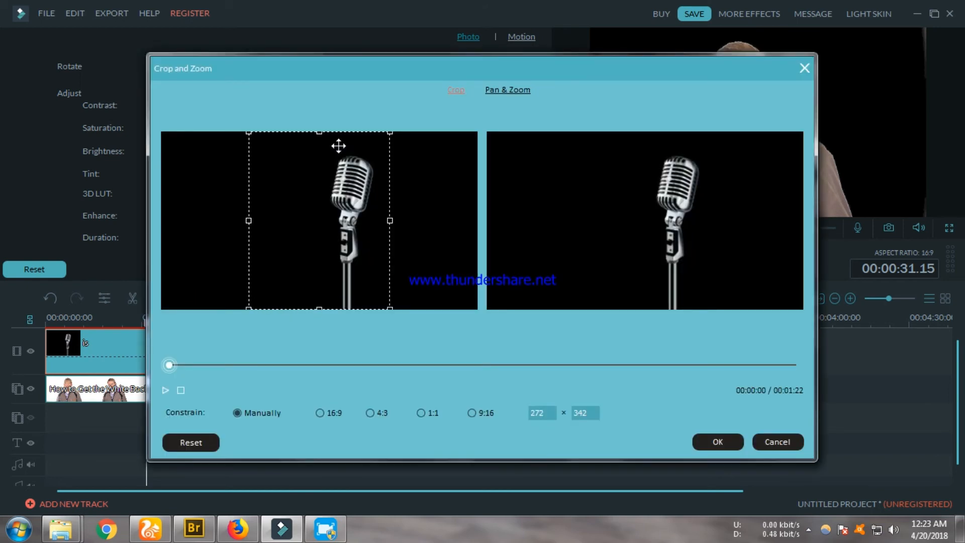
{"action": "left_click", "coordinate": [393, 219]}
{"action": "left_click", "coordinate": [323, 413]}
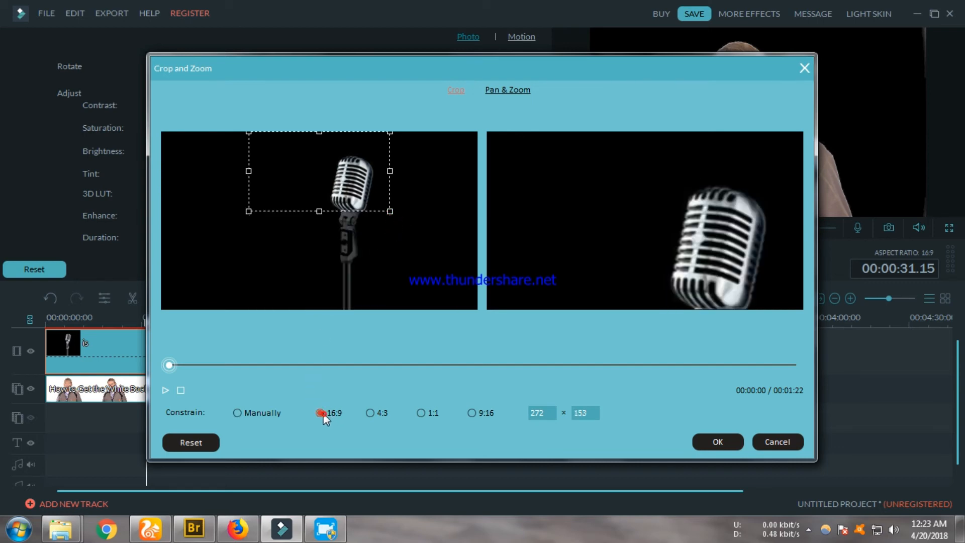
{"action": "left_click_drag", "start_coordinate": [317, 170], "coordinate": [305, 242]}
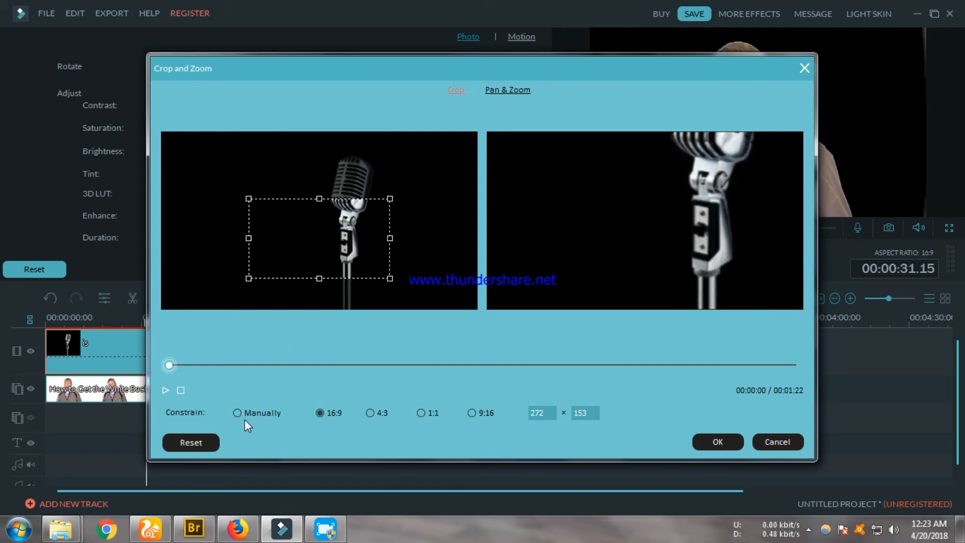
{"action": "left_click", "coordinate": [246, 238]}
{"action": "left_click", "coordinate": [365, 233]}
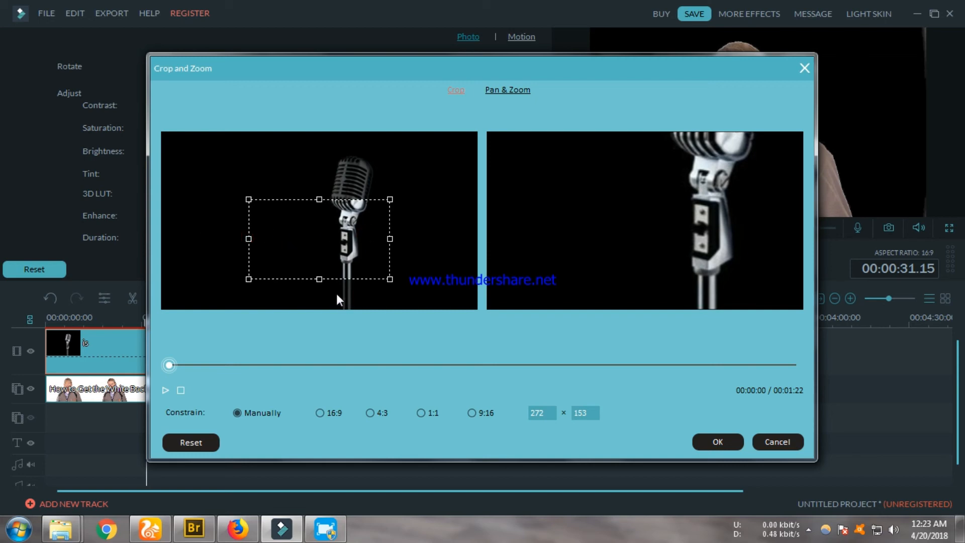
Try a 1:1 crop frame, switch it to 4:3 at 212 × 159, move it over the lower microphone stand and apply the crop
{"action": "left_click", "coordinate": [390, 239]}
{"action": "left_click", "coordinate": [422, 417]}
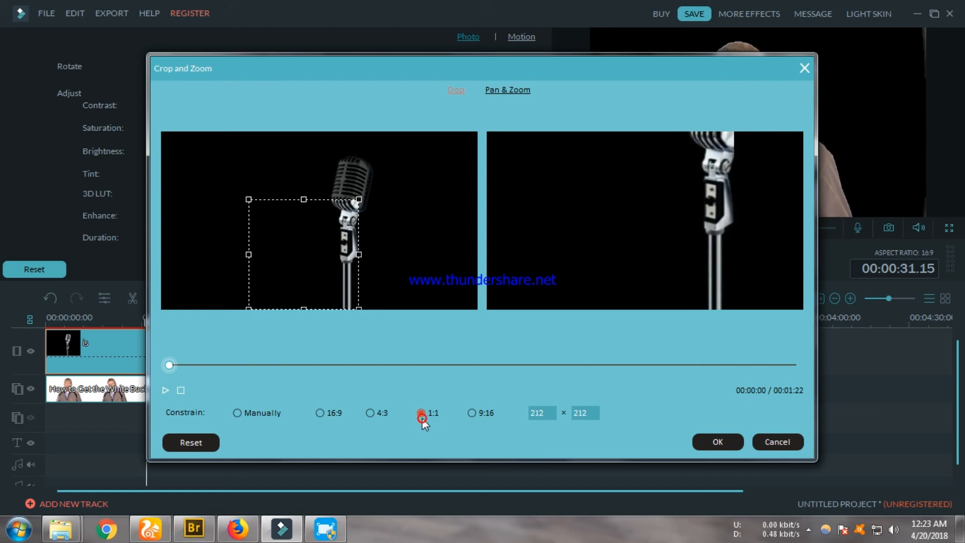
{"action": "left_click", "coordinate": [381, 415]}
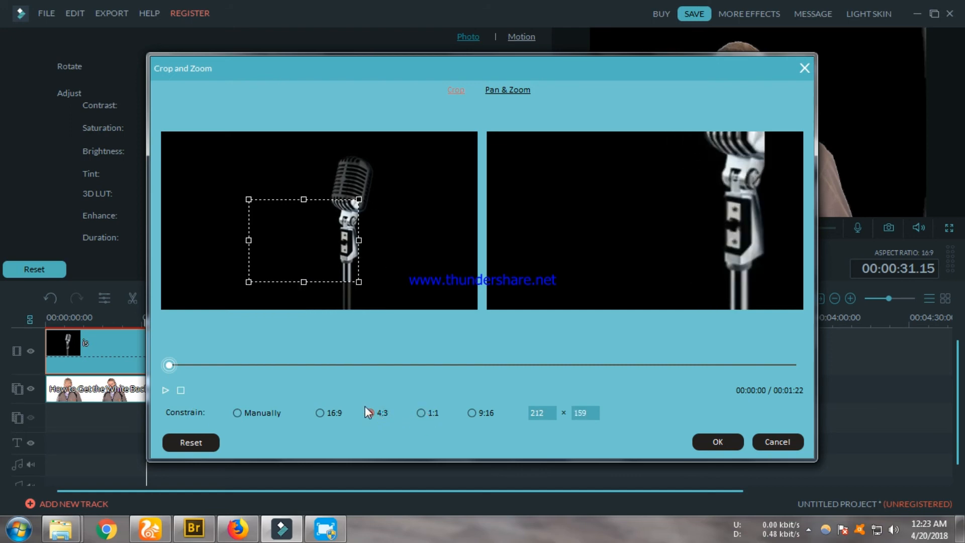
{"action": "left_click_drag", "start_coordinate": [282, 229], "coordinate": [296, 256]}
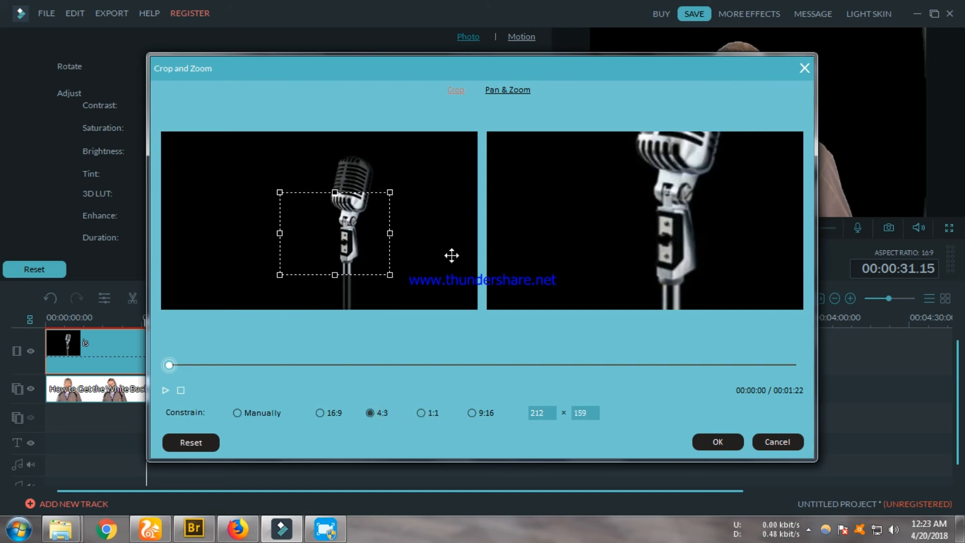
{"action": "left_click_drag", "start_coordinate": [452, 255], "coordinate": [441, 331]}
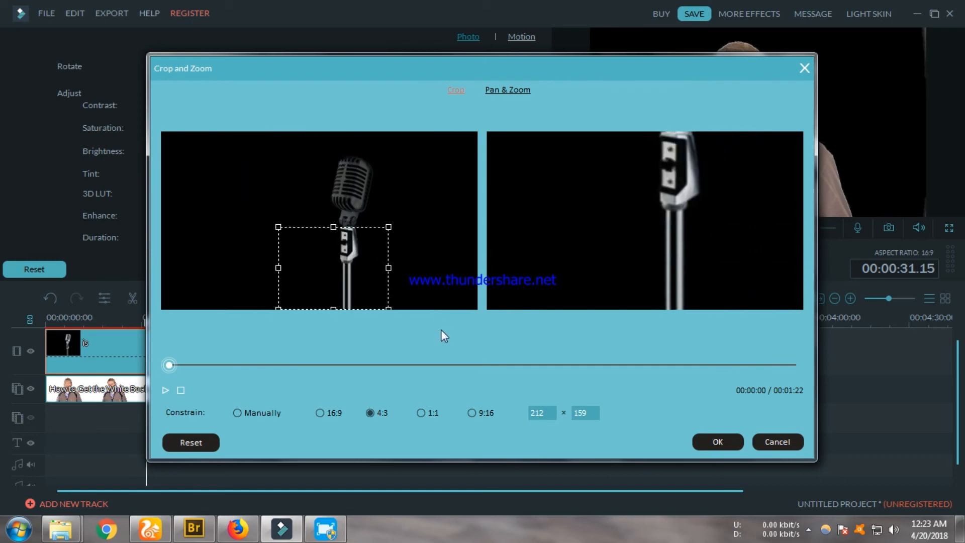
{"action": "left_click", "coordinate": [718, 442]}
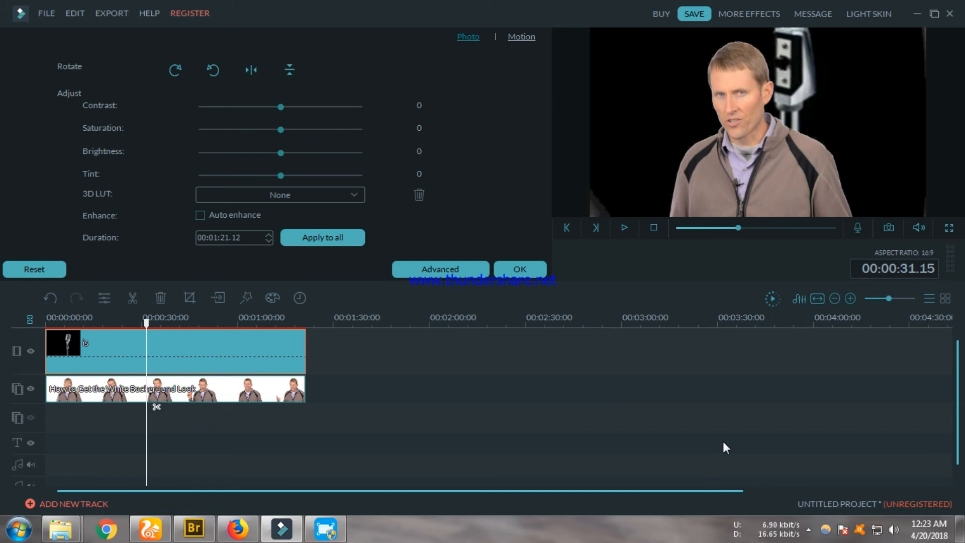
{"action": "double_click", "coordinate": [220, 400]}
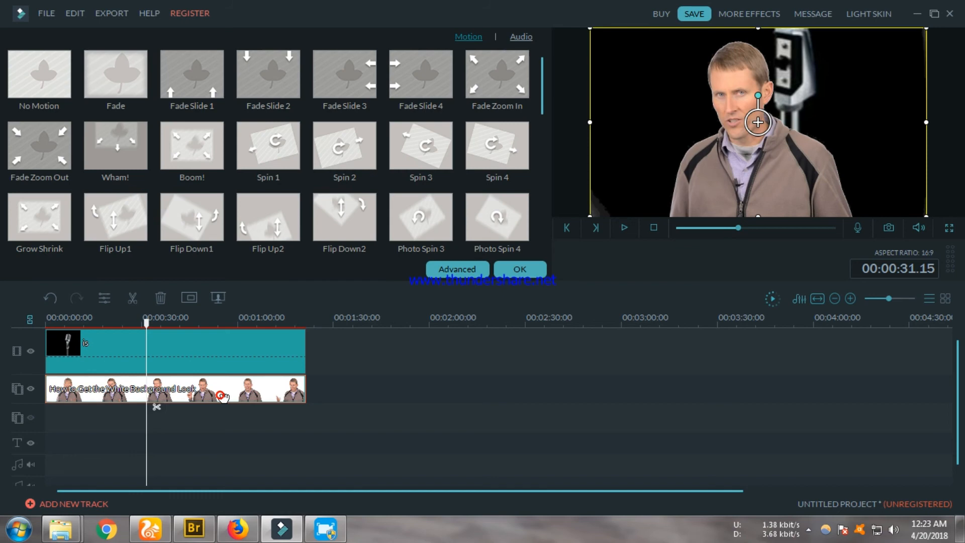
{"action": "double_click", "coordinate": [209, 348]}
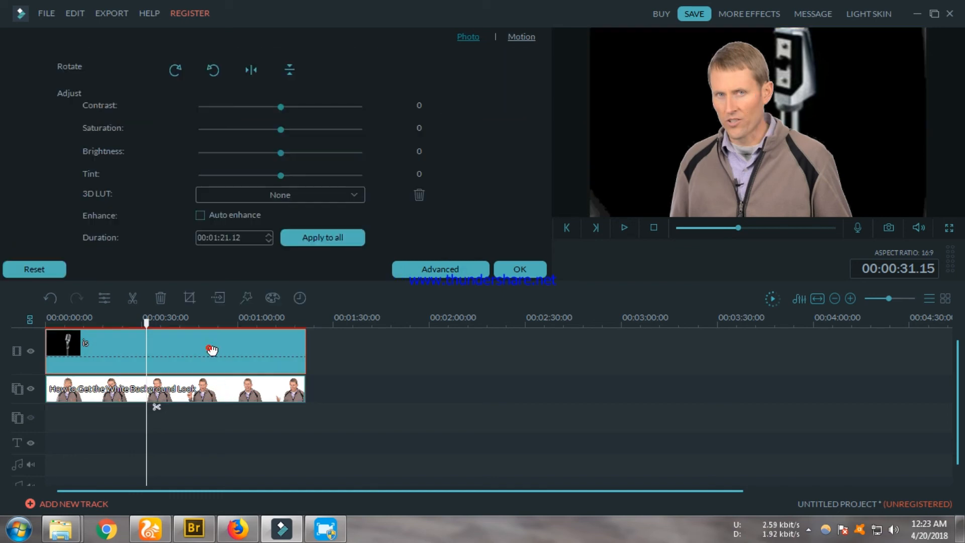
{"action": "left_click", "coordinate": [443, 270]}
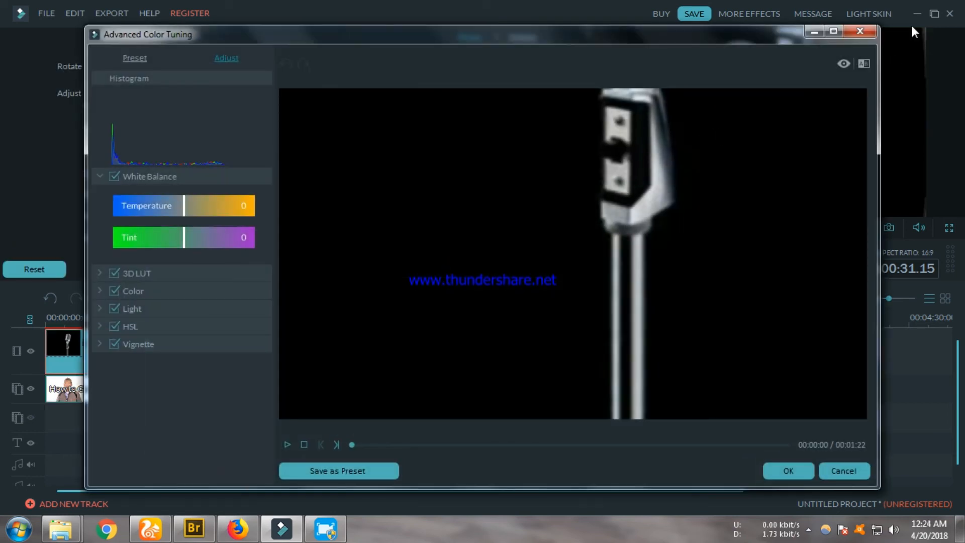
{"action": "left_click", "coordinate": [860, 31]}
{"action": "double_click", "coordinate": [275, 393]}
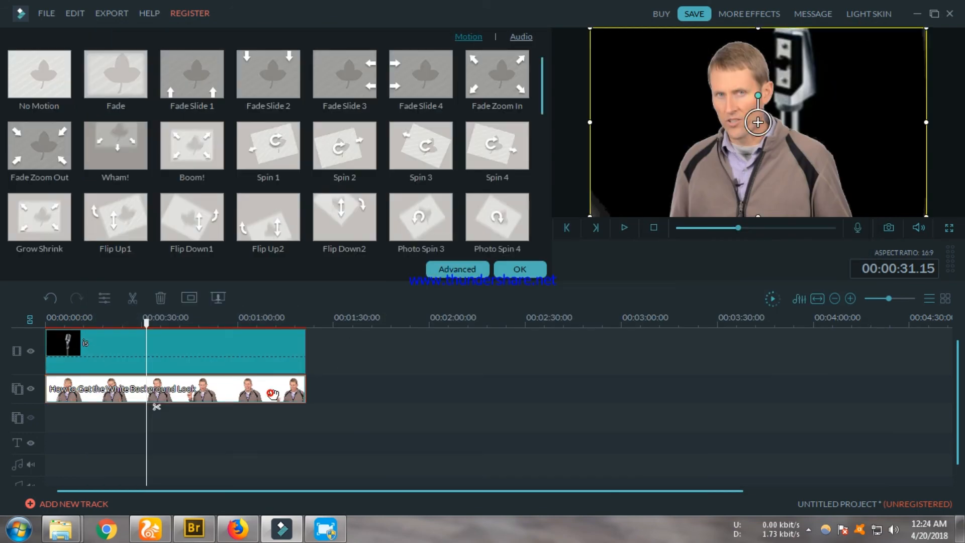
{"action": "left_click", "coordinate": [457, 270]}
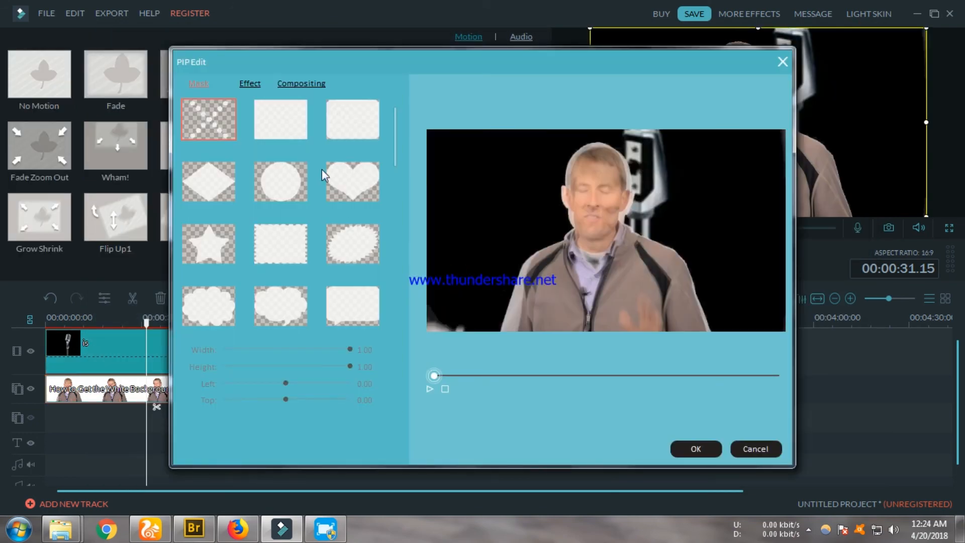
{"action": "left_click", "coordinate": [283, 123]}
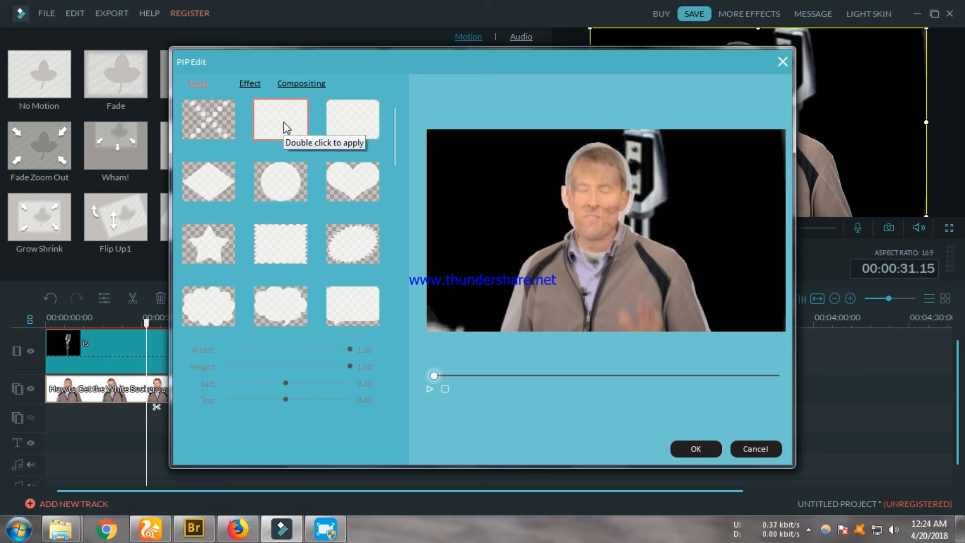
{"action": "left_click", "coordinate": [751, 446]}
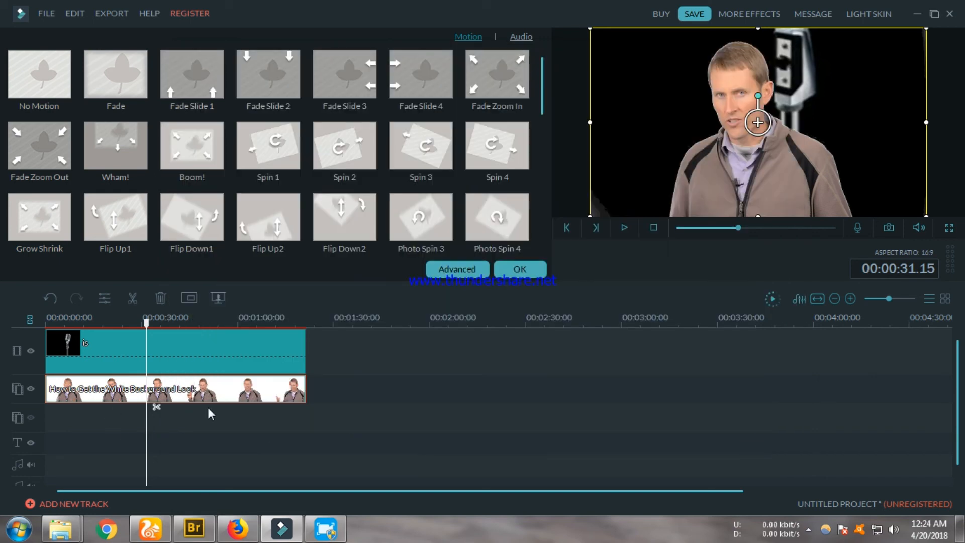
Select the plain rectangular mask in the overlay video's advanced PIP settings, set its width to 0.75, increase its left offset and confirm
{"action": "left_click", "coordinate": [470, 270]}
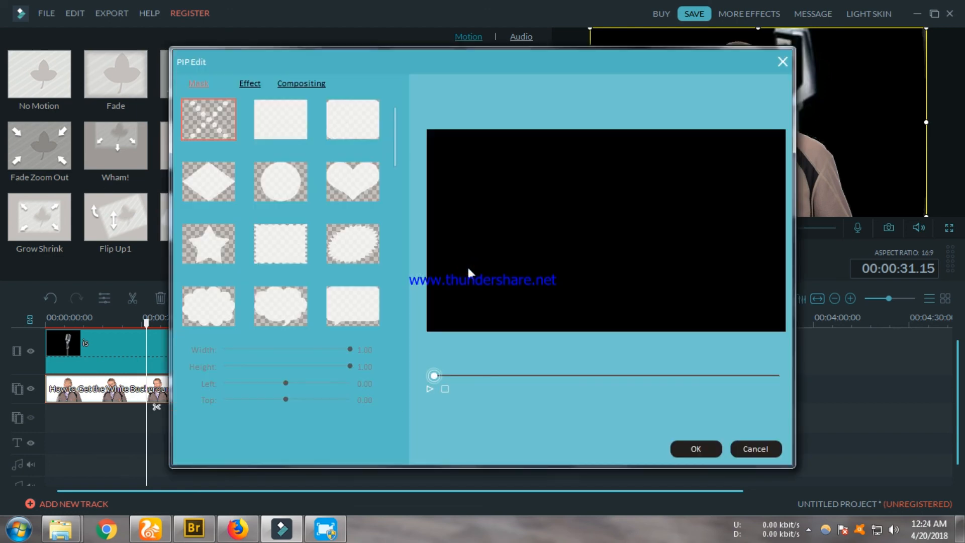
{"action": "left_click", "coordinate": [270, 113]}
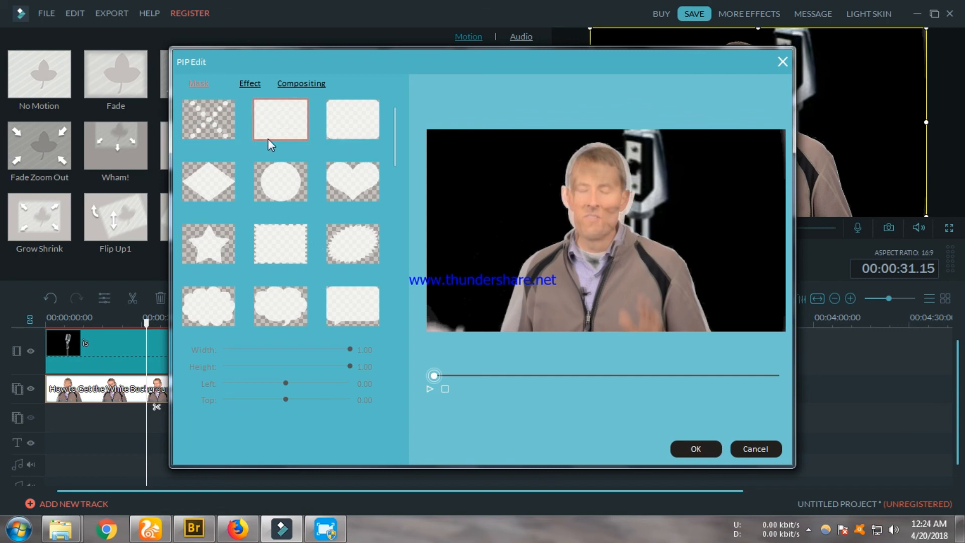
{"action": "left_click", "coordinate": [285, 123]}
{"action": "left_click_drag", "start_coordinate": [349, 349], "coordinate": [316, 350]}
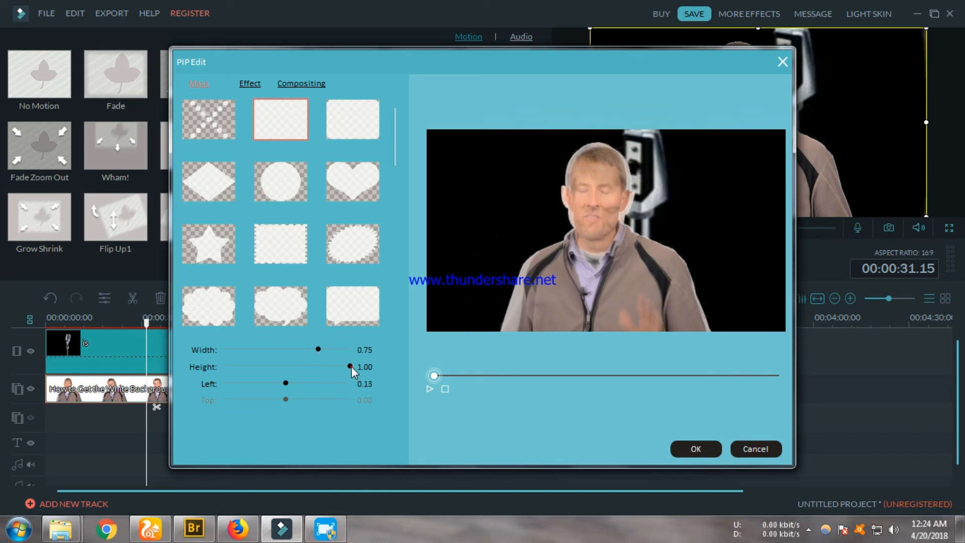
{"action": "left_click_drag", "start_coordinate": [351, 366], "coordinate": [372, 366]}
{"action": "left_click_drag", "start_coordinate": [286, 383], "coordinate": [320, 388]}
{"action": "left_click", "coordinate": [695, 449]}
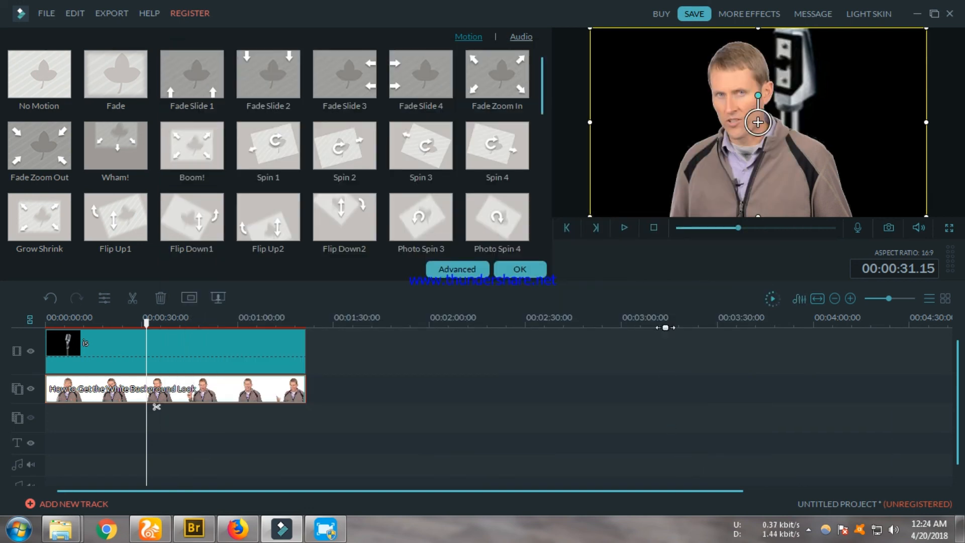
Play the keyed video over the microphone background full screen, stop and return to the editor, and preview it from about 52 seconds
{"action": "left_click", "coordinate": [949, 228]}
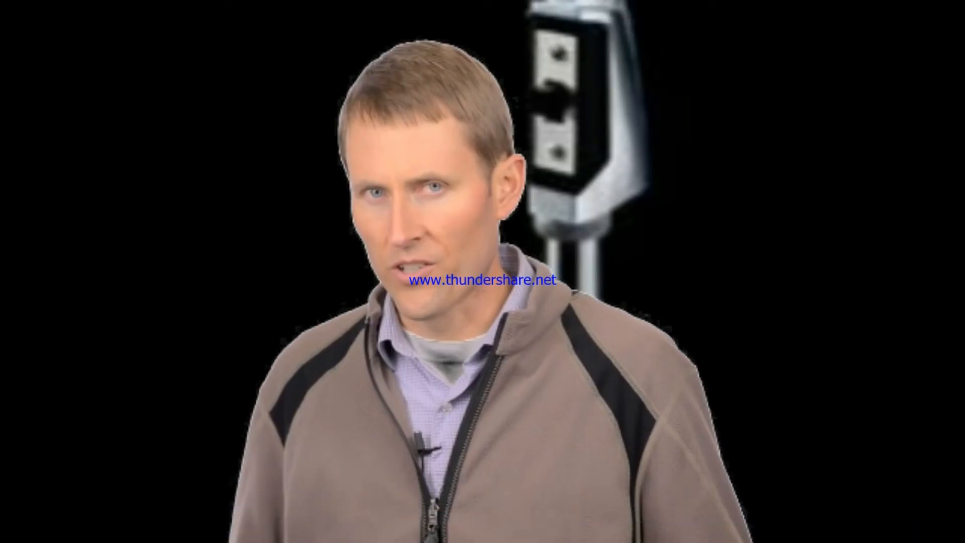
{"action": "mouse_move", "coordinate": [77, 515]}
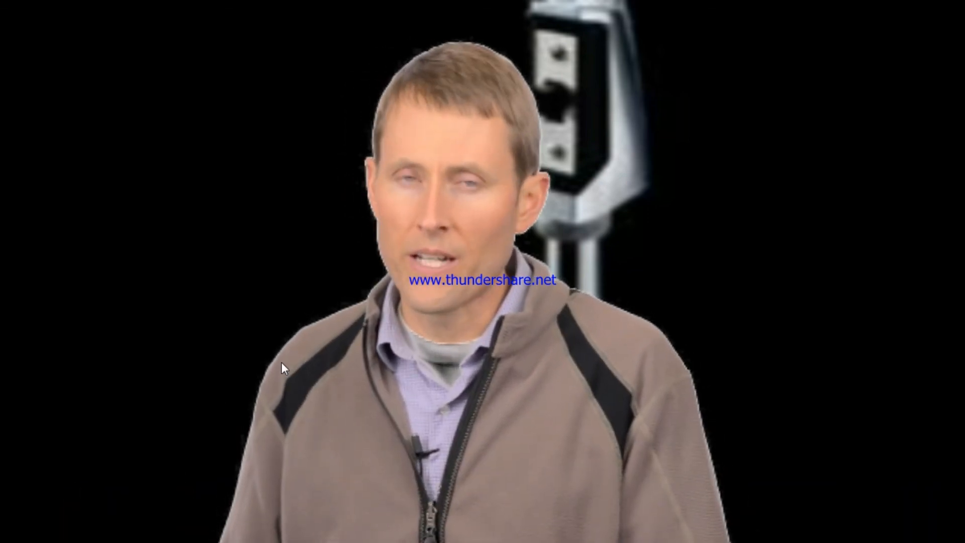
{"action": "mouse_move", "coordinate": [54, 486]}
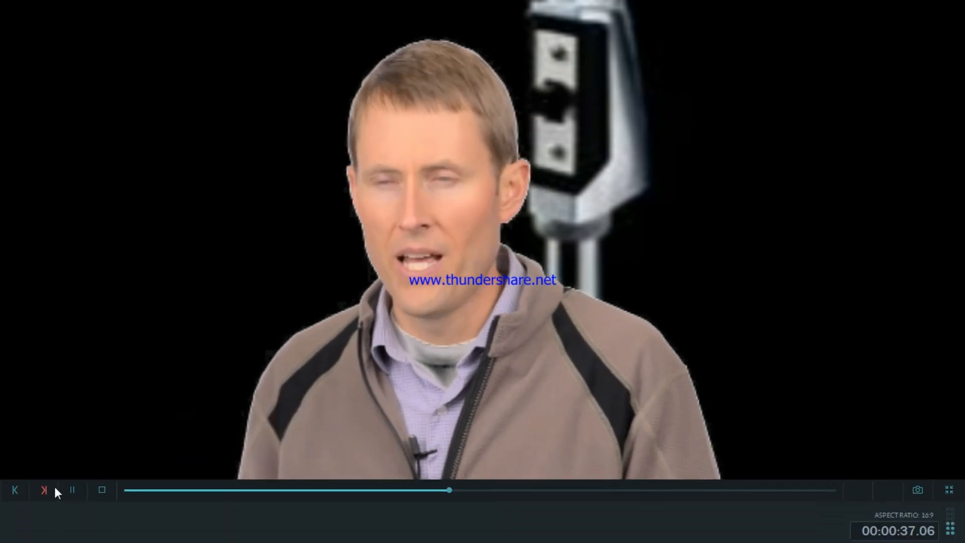
{"action": "left_click", "coordinate": [73, 487]}
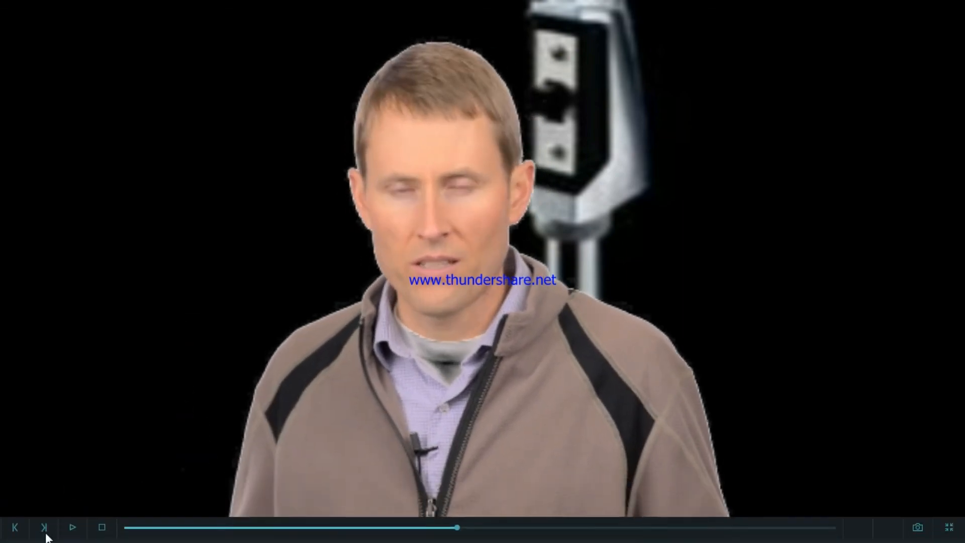
{"action": "left_click", "coordinate": [104, 492]}
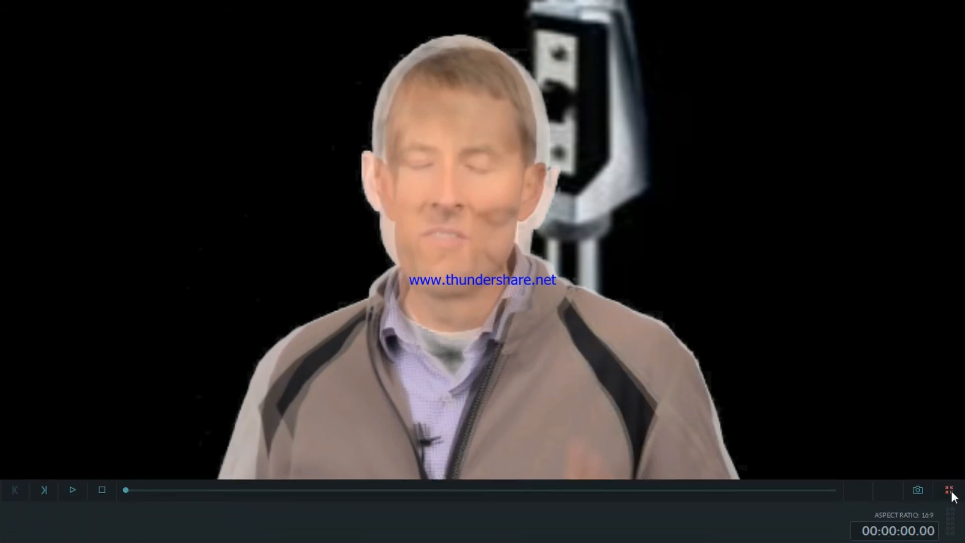
{"action": "left_click", "coordinate": [949, 490]}
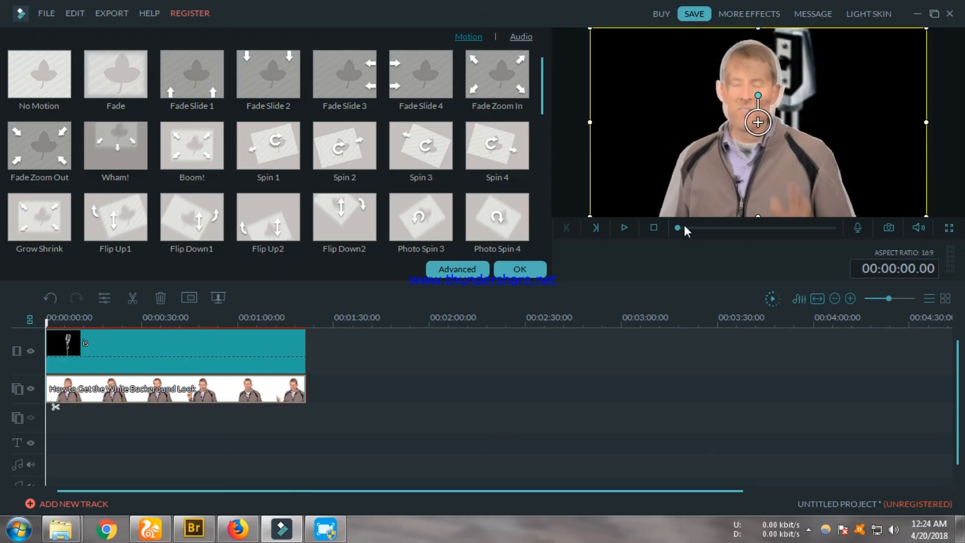
{"action": "left_click", "coordinate": [777, 228]}
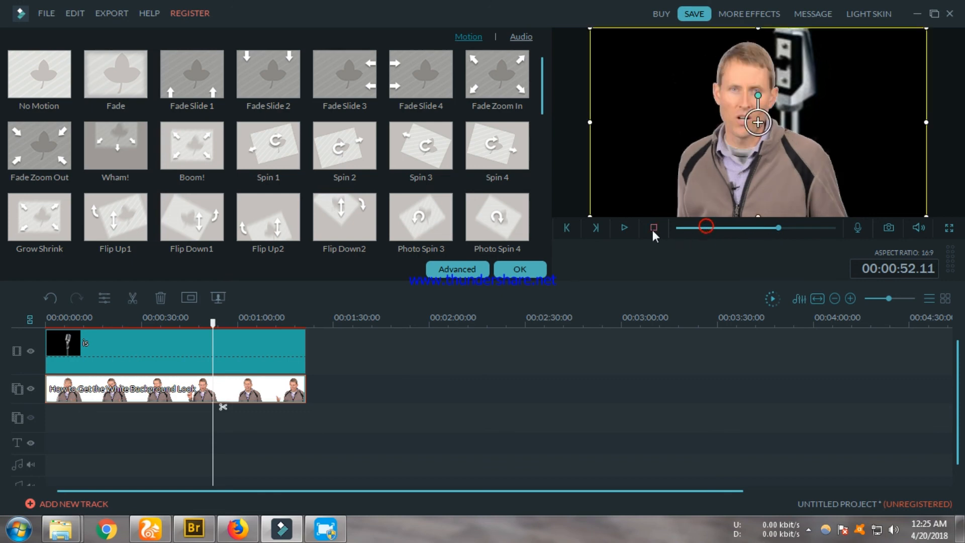
{"action": "left_click", "coordinate": [623, 227]}
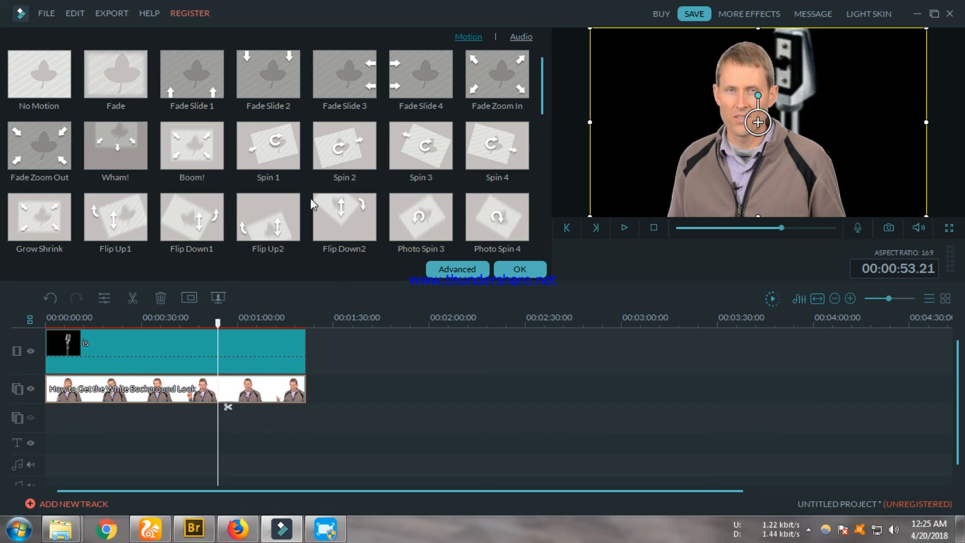
Confirm and close the overlay video's settings, dismiss the trial registration notice, and minimize the editor to the desktop
{"action": "left_click", "coordinate": [517, 270]}
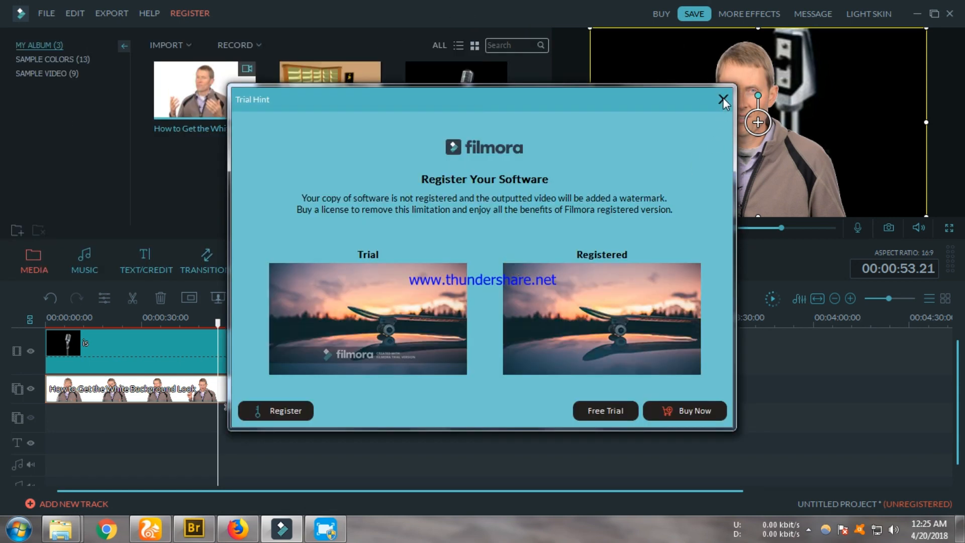
{"action": "left_click", "coordinate": [722, 96]}
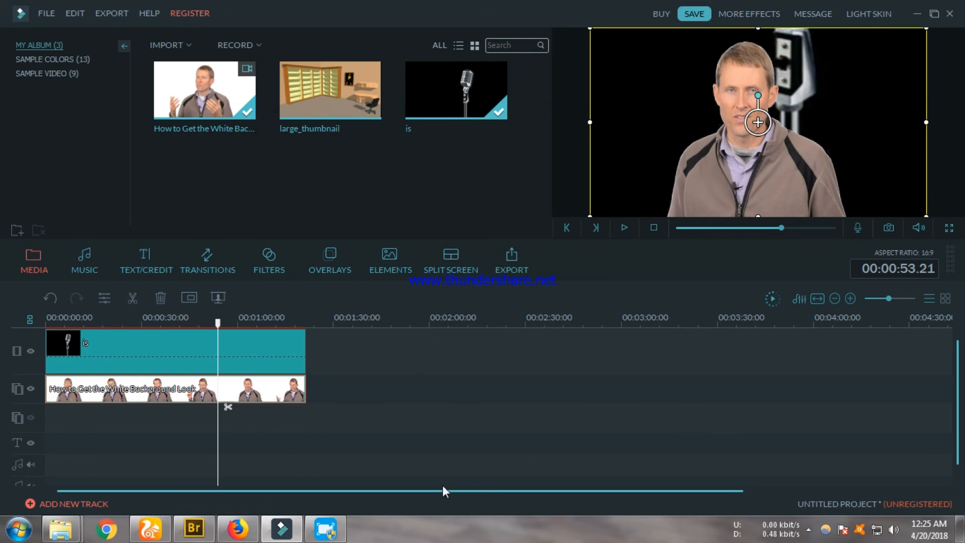
{"action": "left_click", "coordinate": [917, 14]}
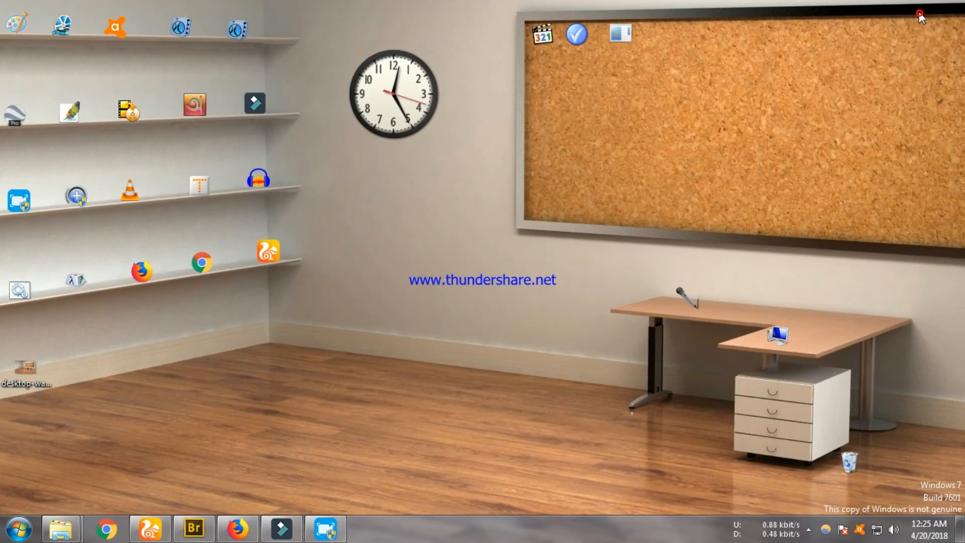